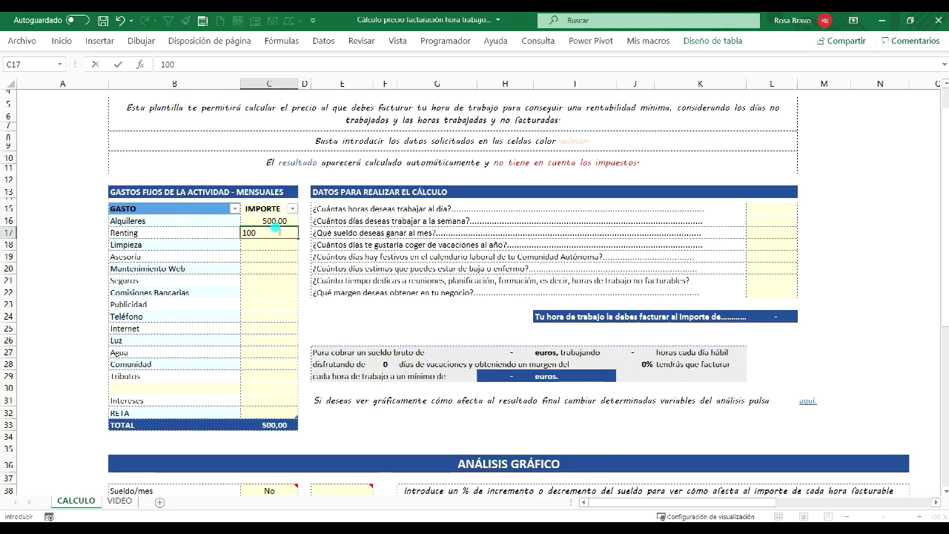
Enter monthly fixed expenses of 100 for Renting and 200 for Asesoría
key(Return)
text(2)
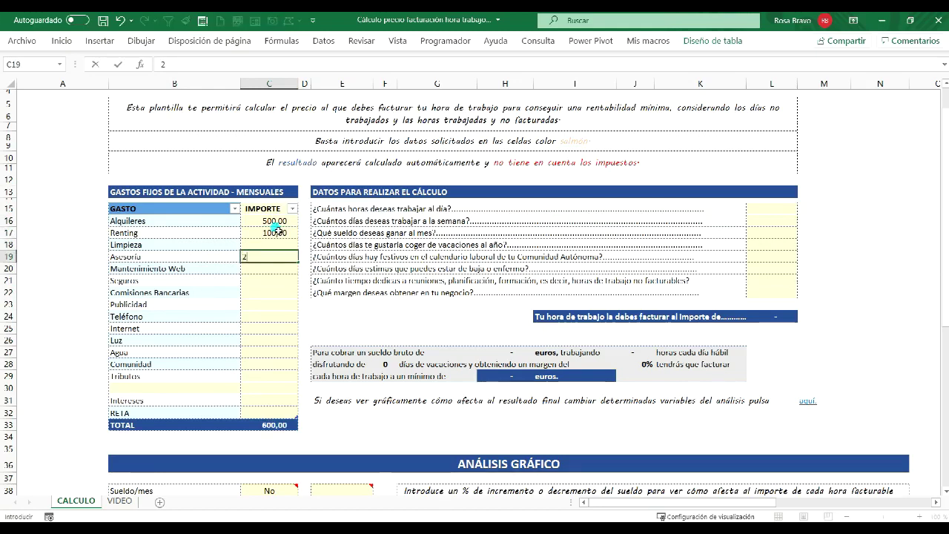
text(00)
key(Return)
key(Up)
key(Down)
key(Up)
key(Down)
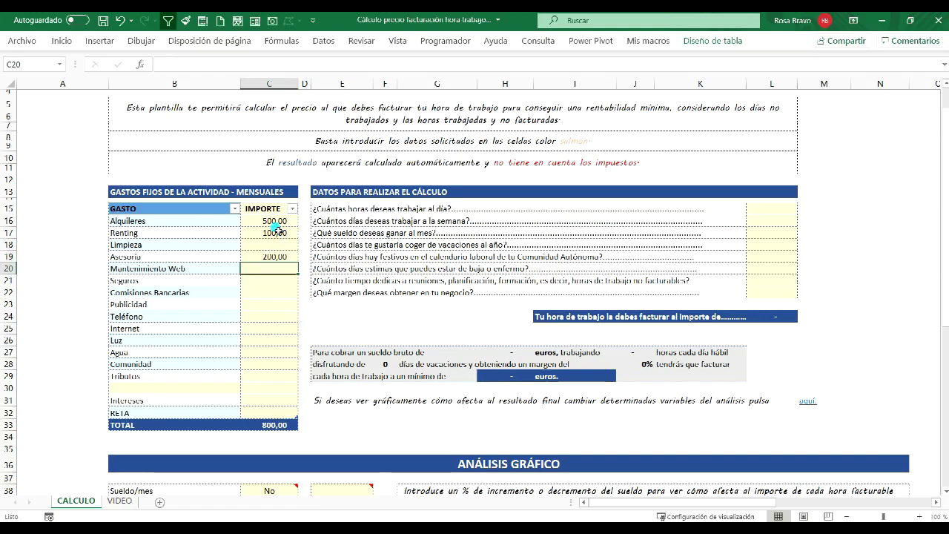
Enter monthly amounts of 50 for Mantenimiento Web and 30 for Seguros in the fixed expenses table
text(50)
key(Return)
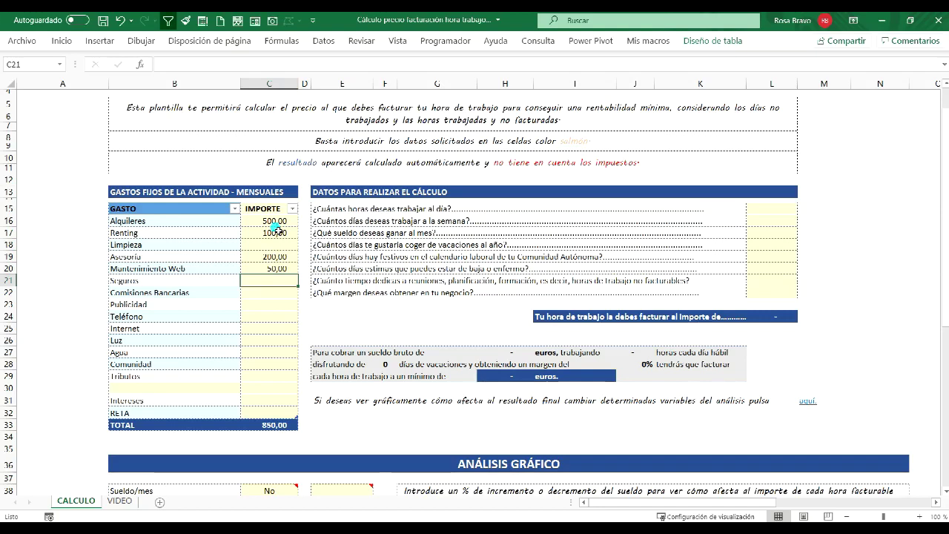
text(30)
key(Return)
key(Return)
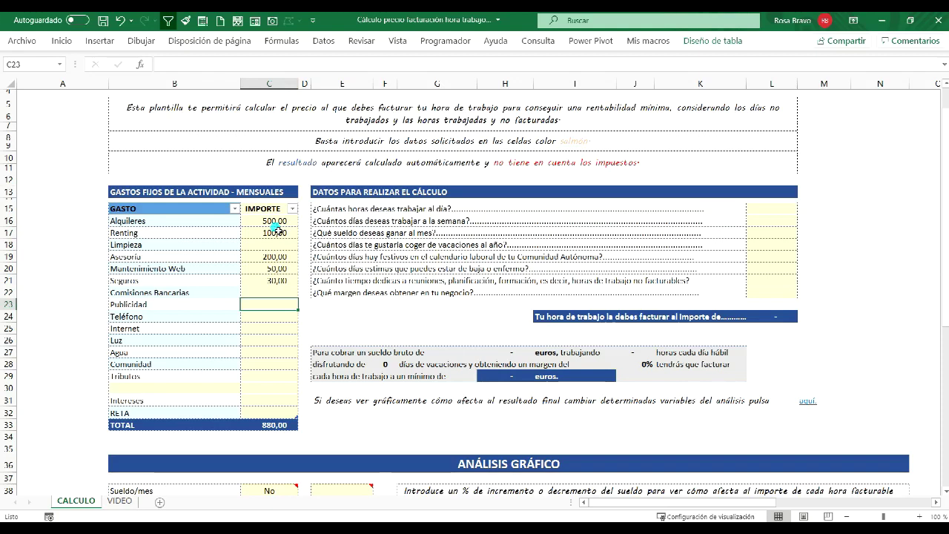
Enter monthly amounts of 250 for Publicidad and 50 for Internet in the fixed expenses table
text(250)
key(Return)
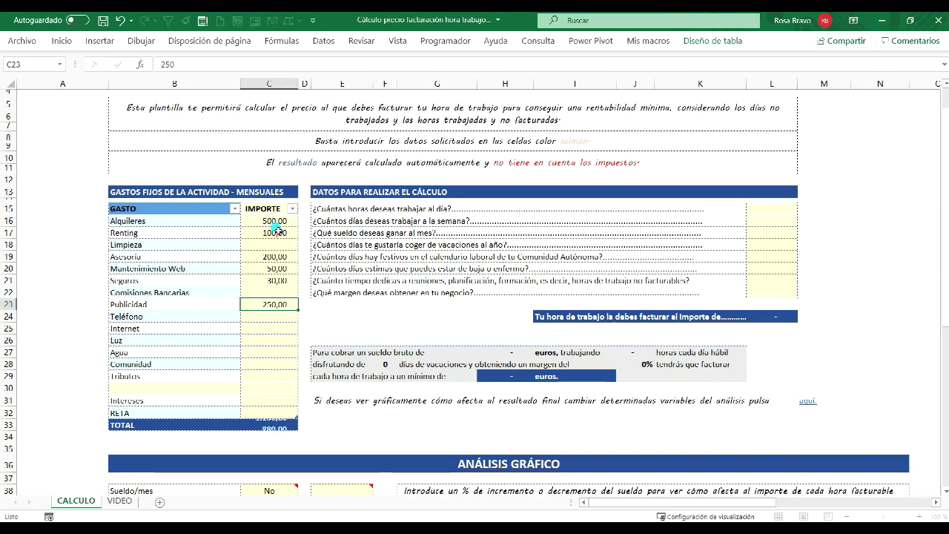
key(Return)
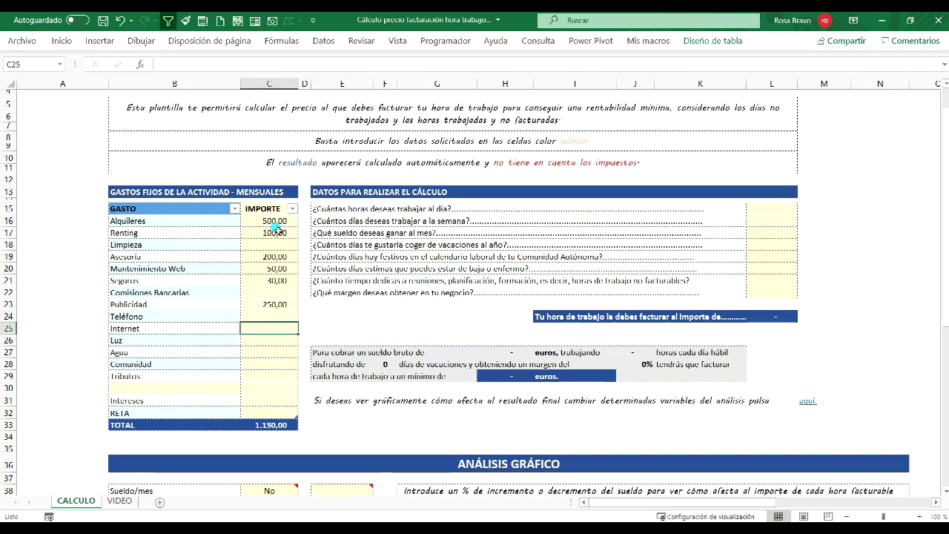
text(50)
key(Return)
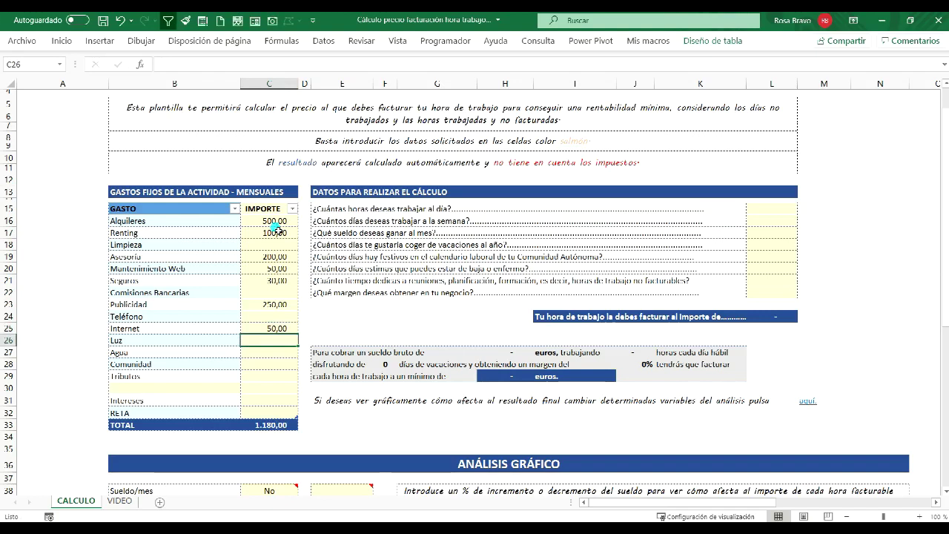
Enter monthly amounts of 25 for Luz and 10 for Agua in the fixed expenses table
text(25)
key(Return)
text(10)
key(Return)
Enter a monthly amount of 50 for RETA in the last row of the fixed expenses table
key(Return)
key(Return)
key(Return)
key(Return)
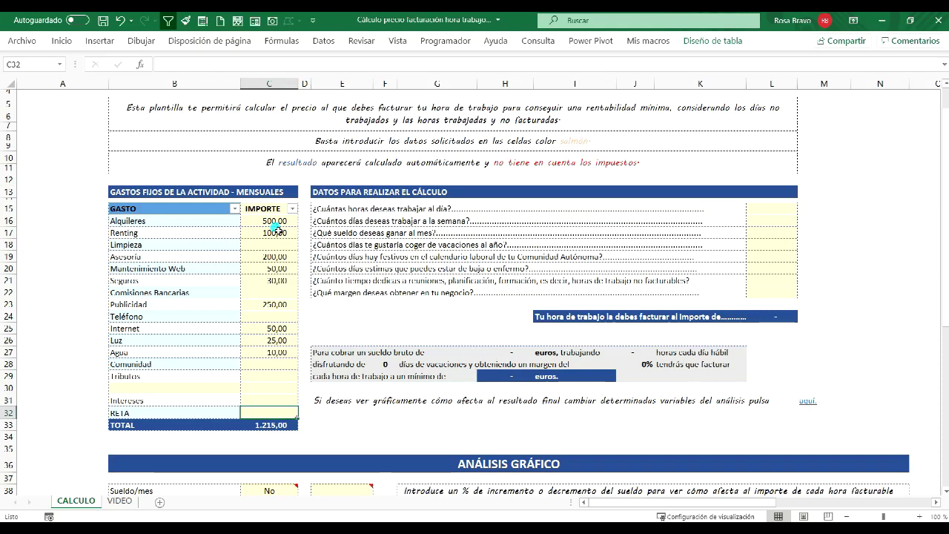
text(50)
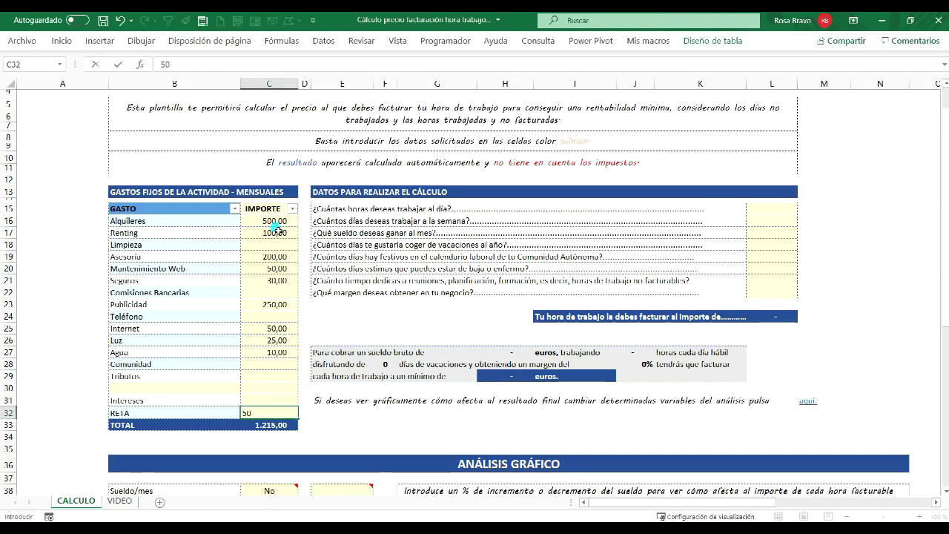
key(Up)
Review the amounts in the monthly fixed expenses table, ending at the TOTAL cell
key(Down)
key(Down)
key(Up)
key(Up)
key(Up)
key(Up)
key(Up)
key(Up)
key(Up)
key(Up)
key(Up)
key(Up)
key(Up)
key(Up)
key(Up)
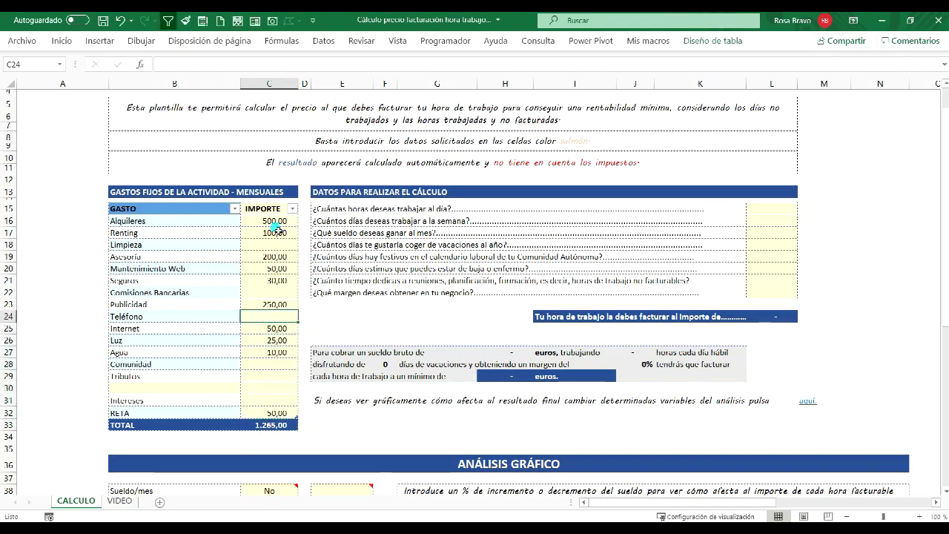
key(Up)
key(Up)
key(Up)
key(Up)
key(Down)
key(Down)
key(Down)
key(Down)
key(Down)
key(Down)
key(Down)
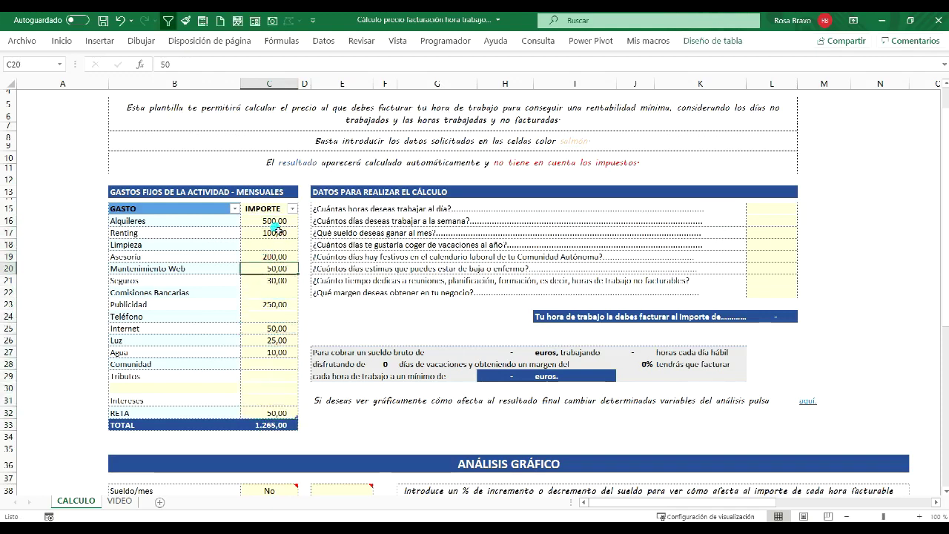
key(Down)
key(Down)
key(Down)
key(Down)
key(Down)
key(Down)
key(Down)
key(Down)
key(Down)
key(Down)
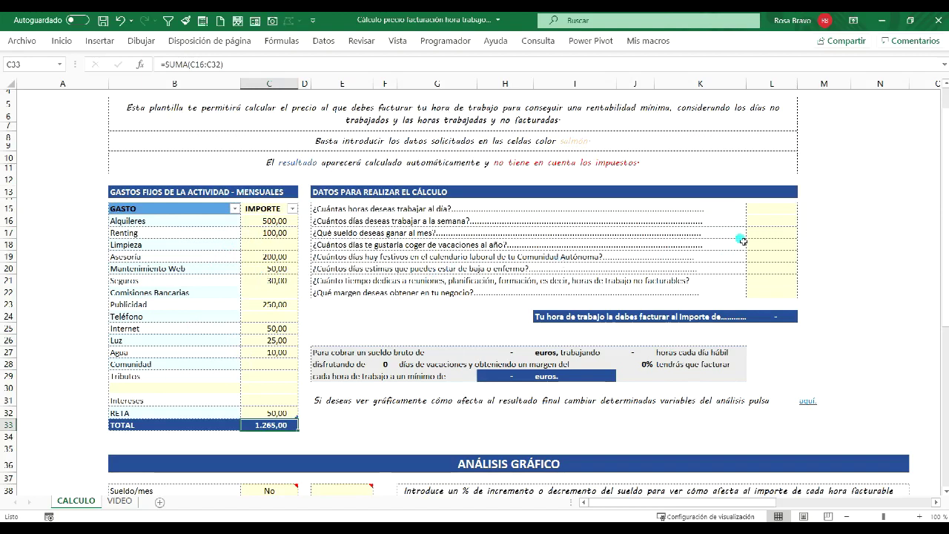
Set the desired monthly salary to 2500 and the desired business margin to 10% in the calculation data
click(768, 236)
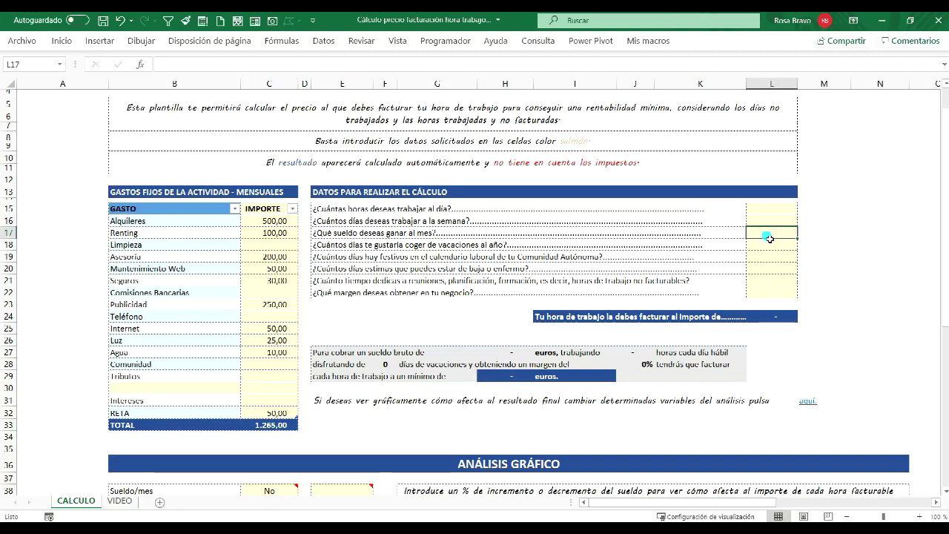
text(2500)
key(Return)
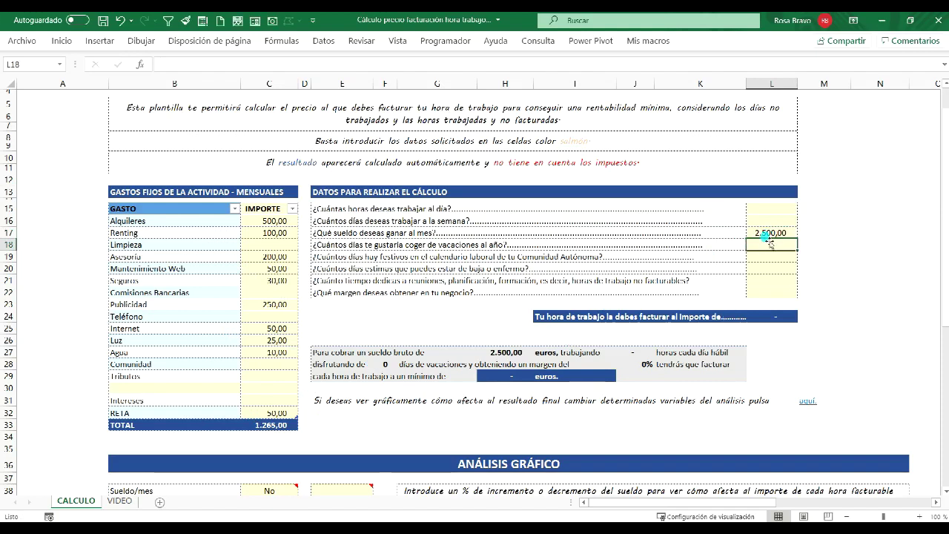
click(772, 292)
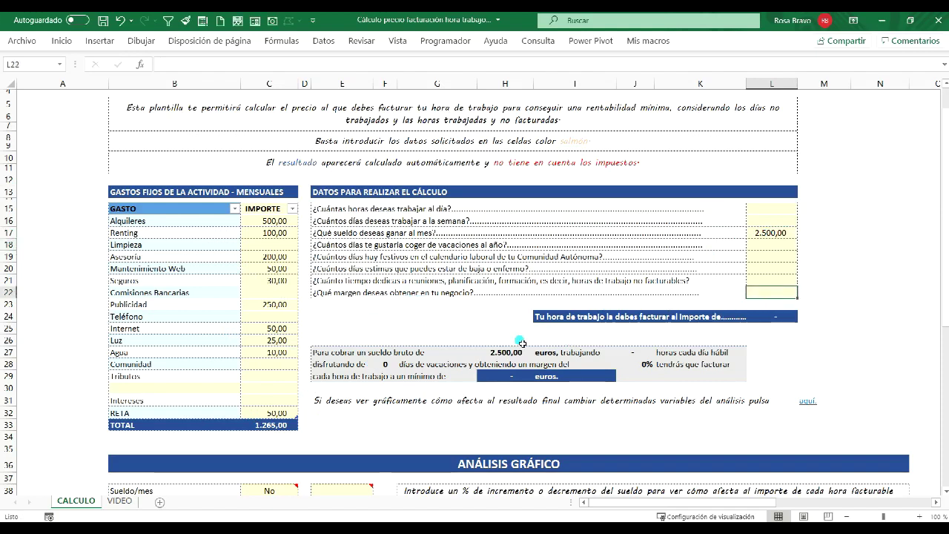
text(10)
key(Return)
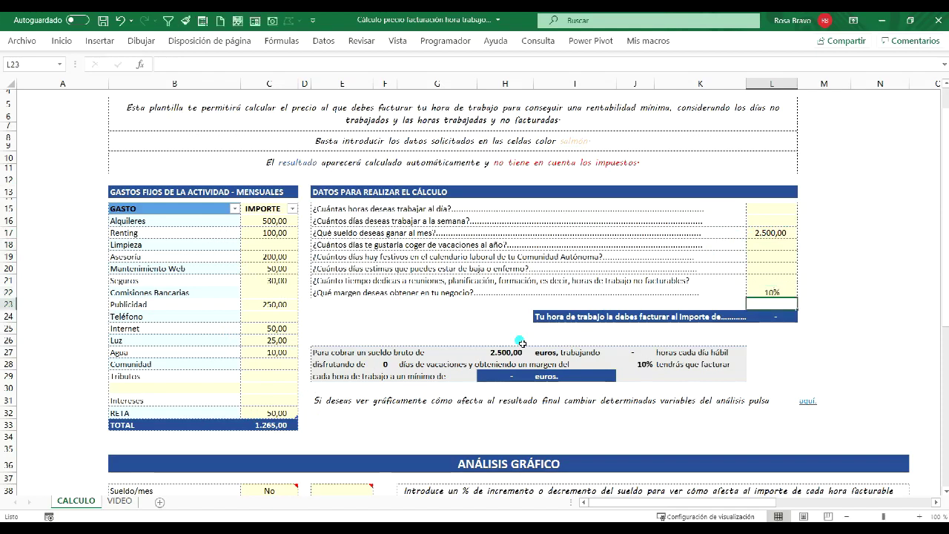
click(763, 296)
click(762, 294)
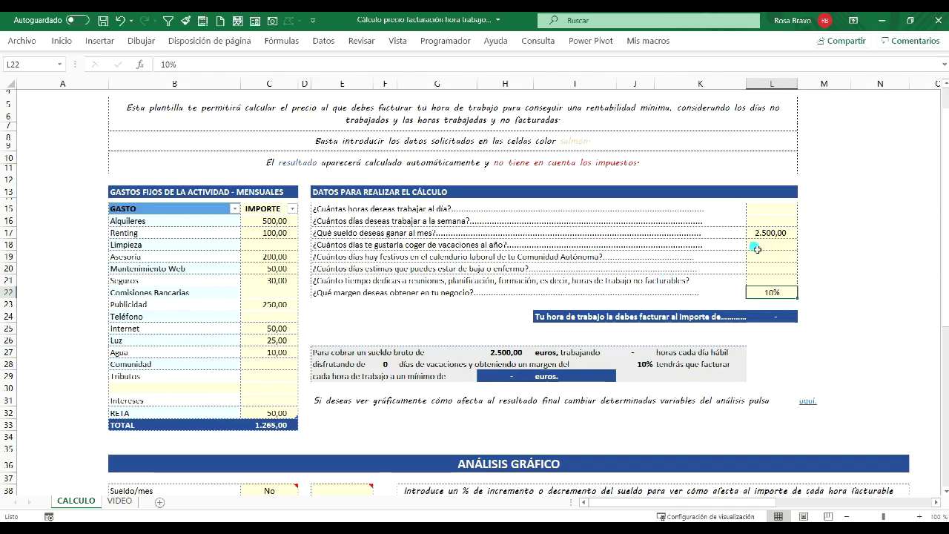
Set the vacation days per year to 30 and the regional public holidays to 15
click(772, 245)
text(30)
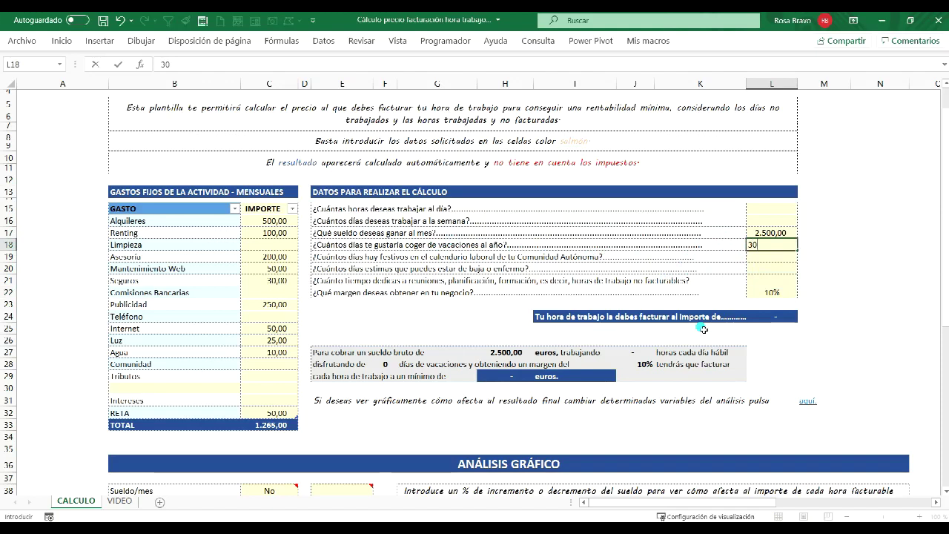
key(Return)
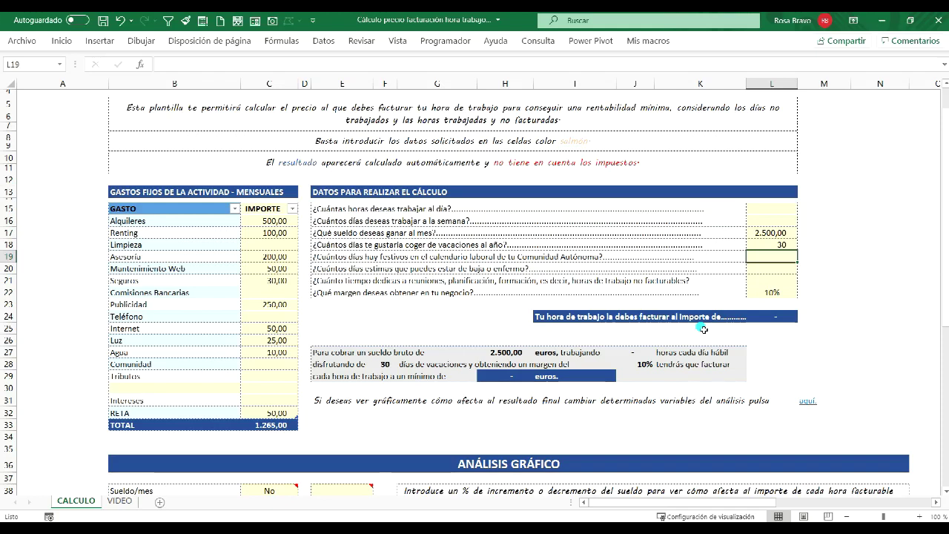
text(15)
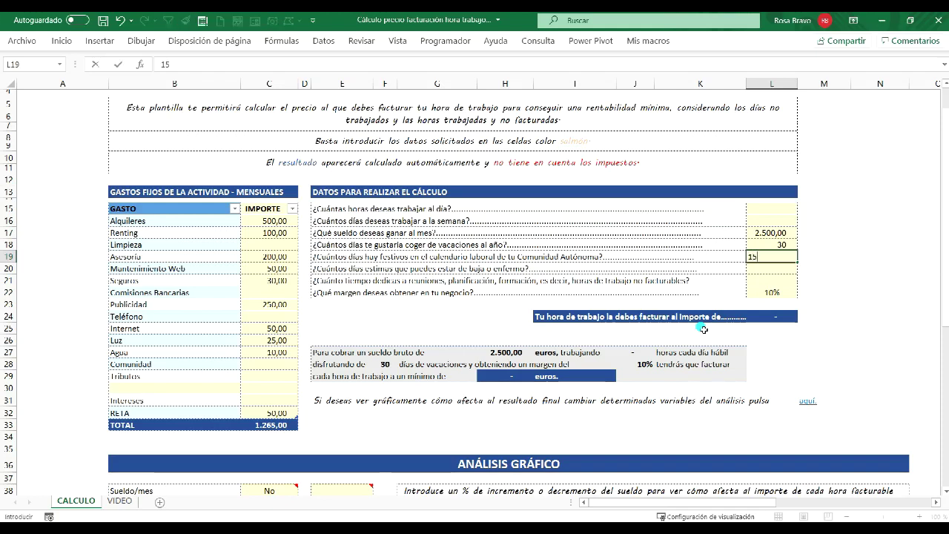
key(Return)
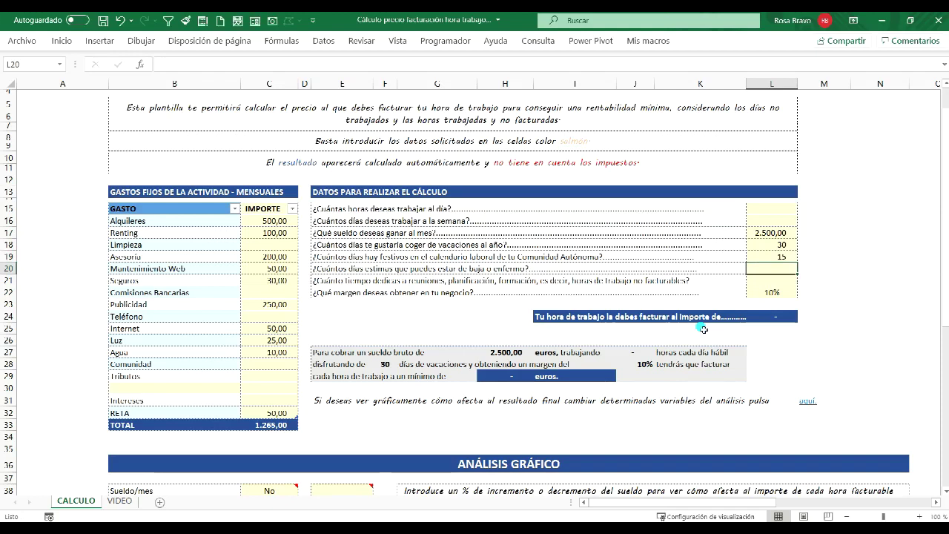
Set the estimated sick-leave days to 5 and the working days per week to 5
text(5)
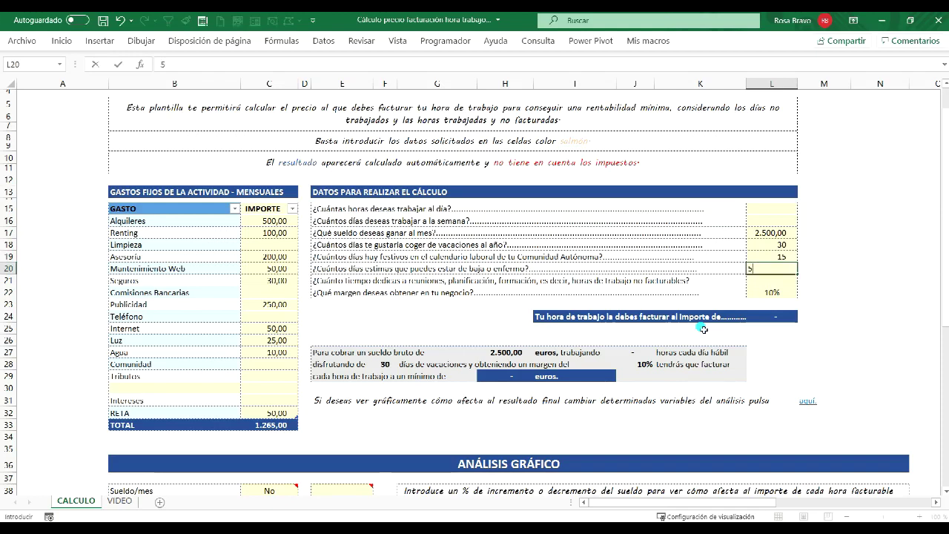
key(Return)
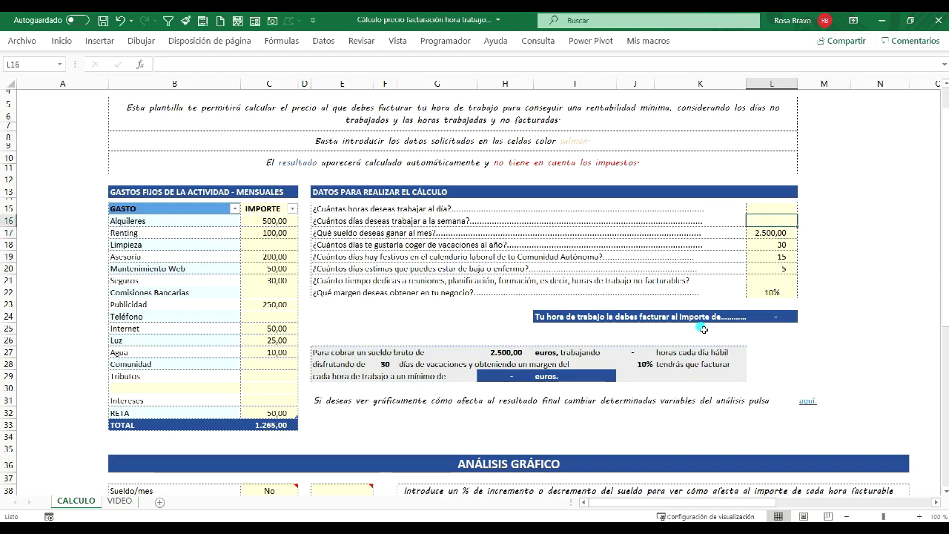
text(5)
key(Return)
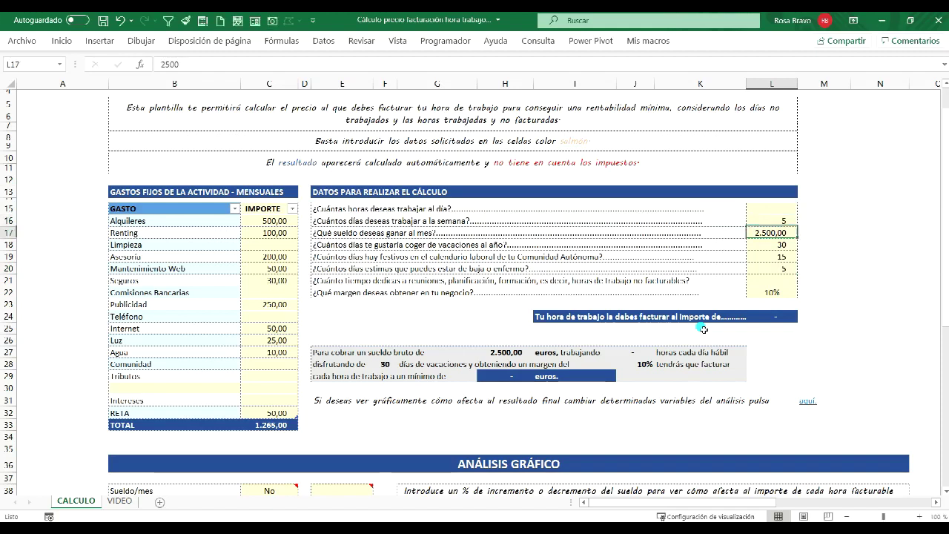
Review the working days, salary, vacation, holiday and sick-leave answers in the calculation data
key(Down)
key(Down)
key(Down)
key(Down)
key(Up)
key(Up)
key(Up)
key(Up)
key(Up)
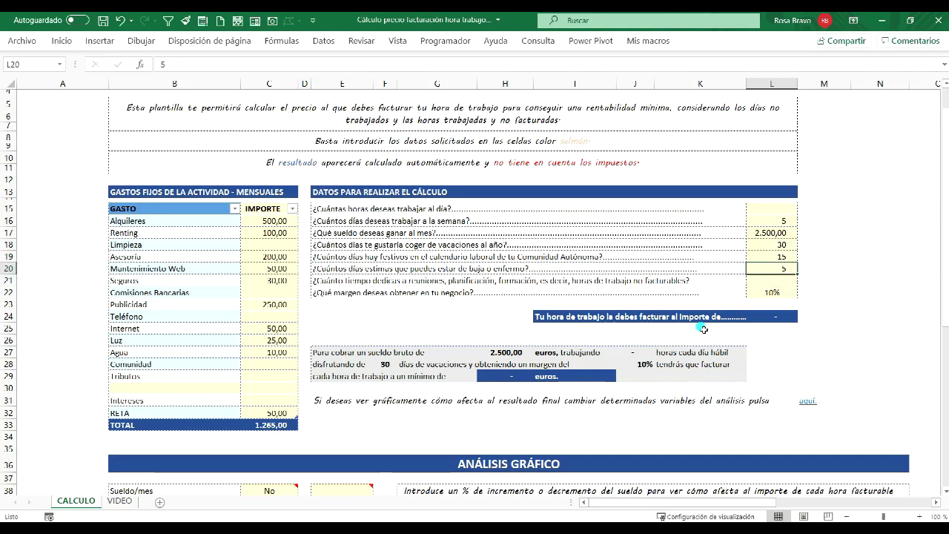
key(Down)
key(Down)
key(Down)
key(Down)
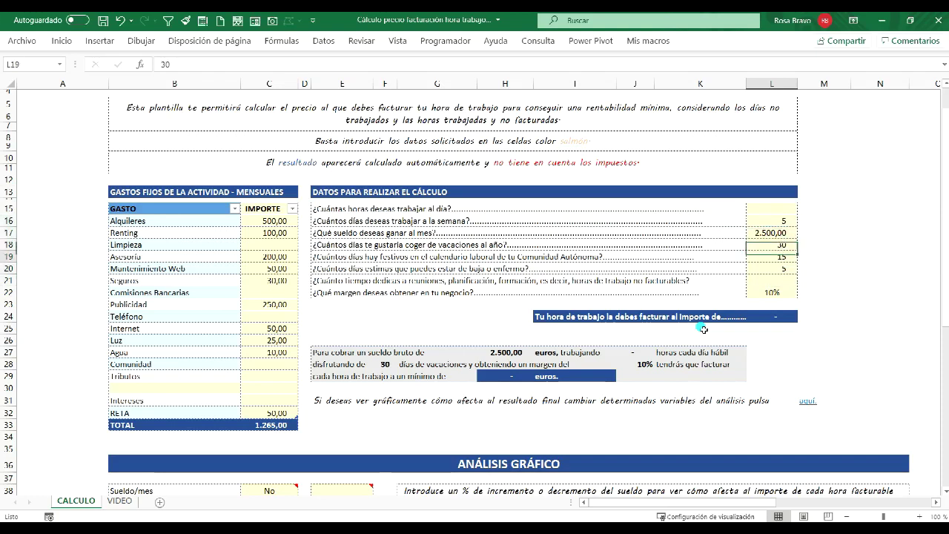
key(Up)
key(Up)
key(Up)
key(Up)
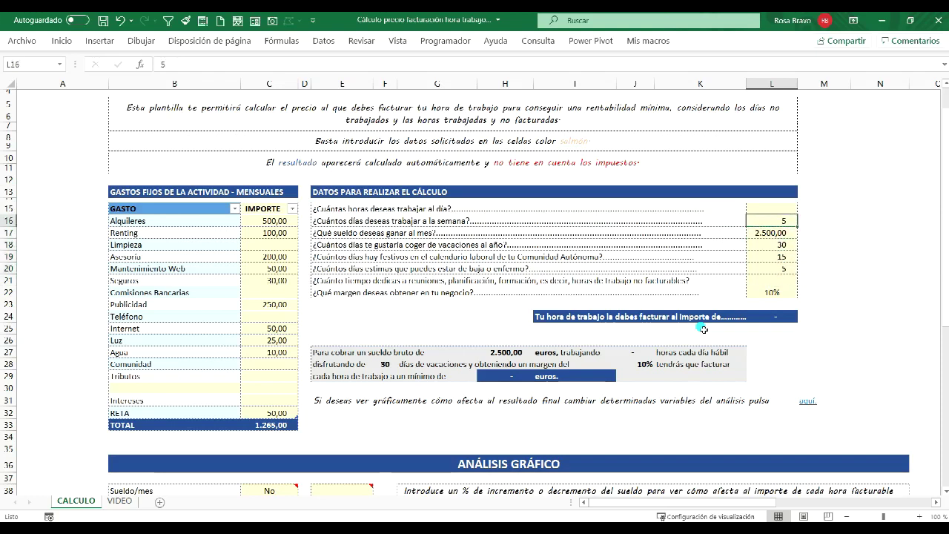
key(Down)
key(Down)
key(Down)
key(Down)
key(Up)
key(Up)
key(Up)
key(Up)
key(Up)
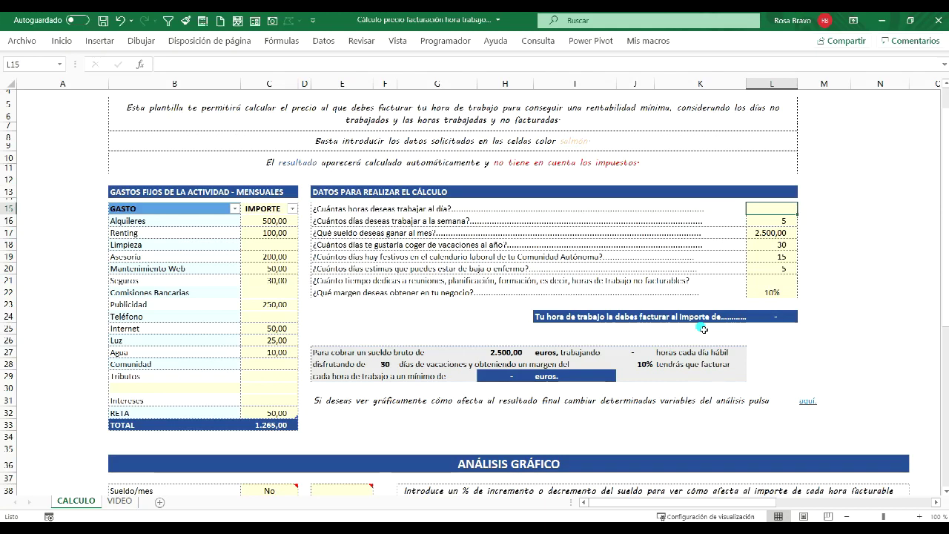
Set the working hours per day to 8 and the share of non-billable time to 30%
text(8)
key(Return)
key(Down)
key(Down)
key(Down)
key(Down)
key(Down)
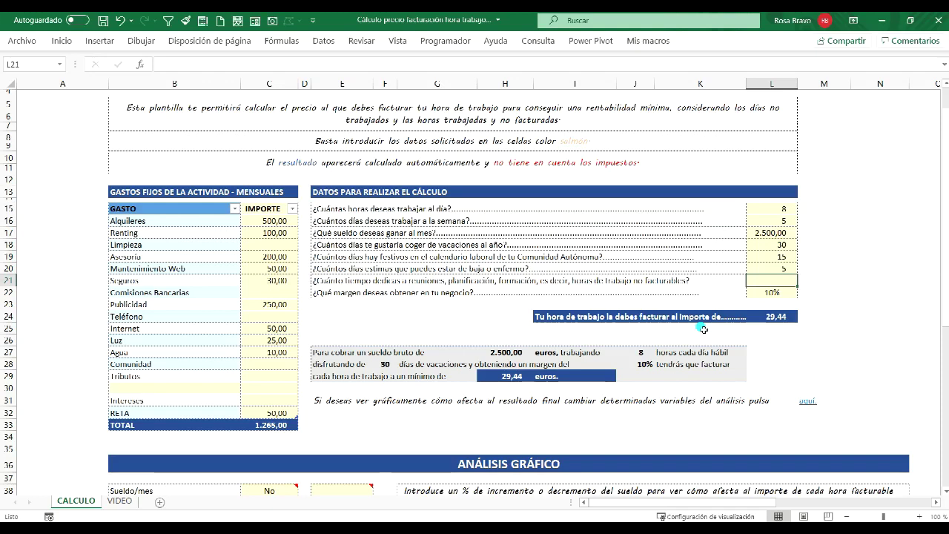
text(30)
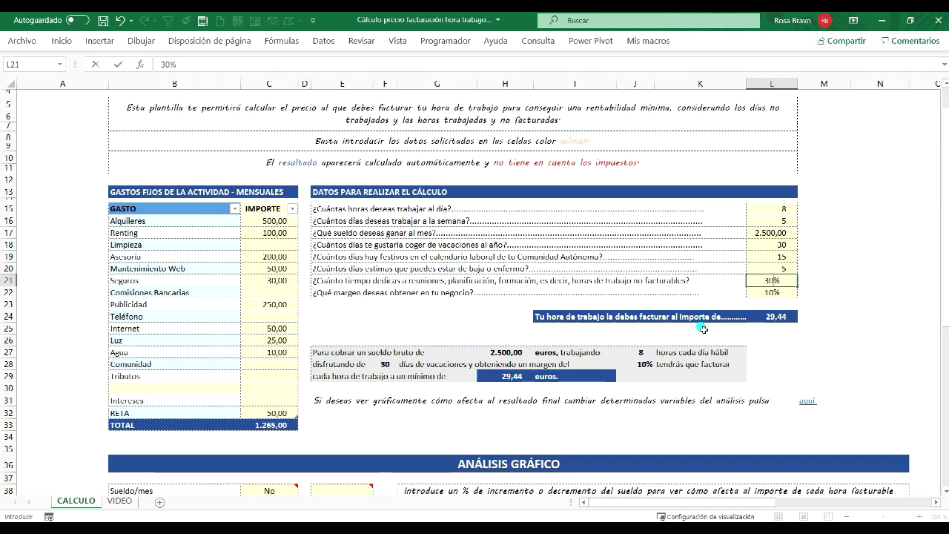
click(772, 228)
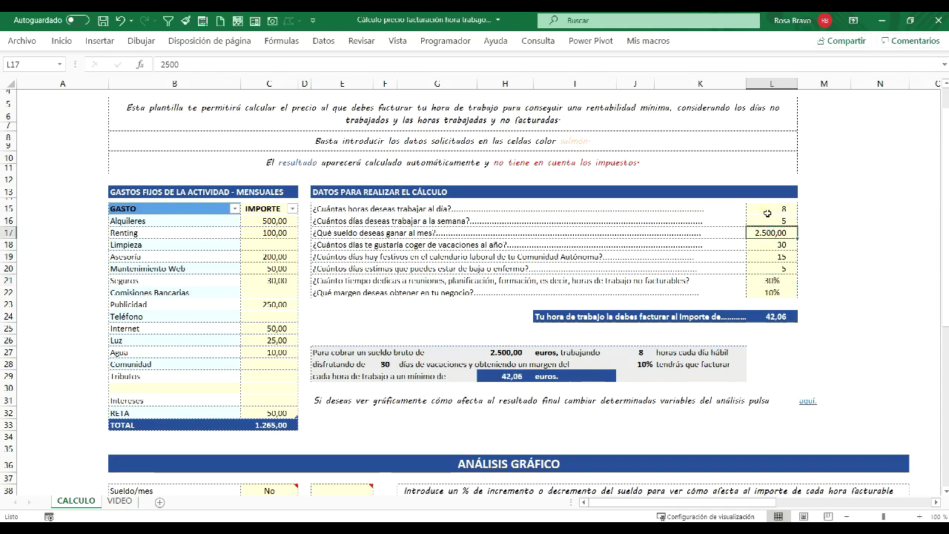
Examine the non-billable time and the summary text's salary, daily hours and vacation days behind the minimum hourly rate
click(763, 285)
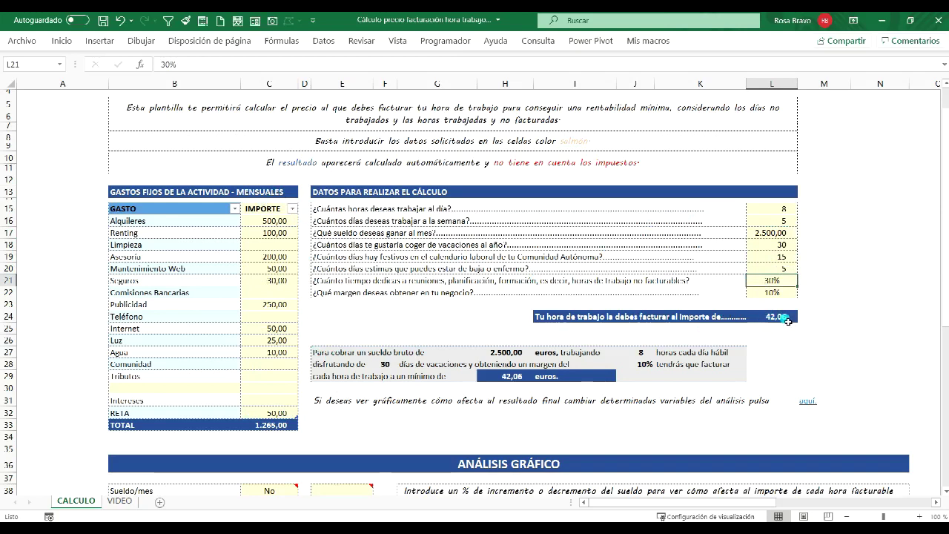
click(348, 354)
drag(659, 389, 716, 379)
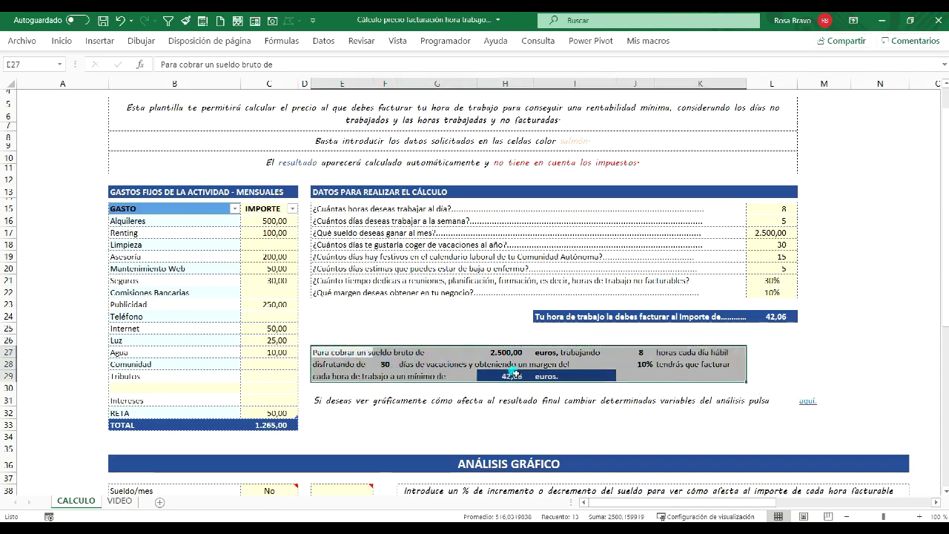
click(510, 353)
click(639, 357)
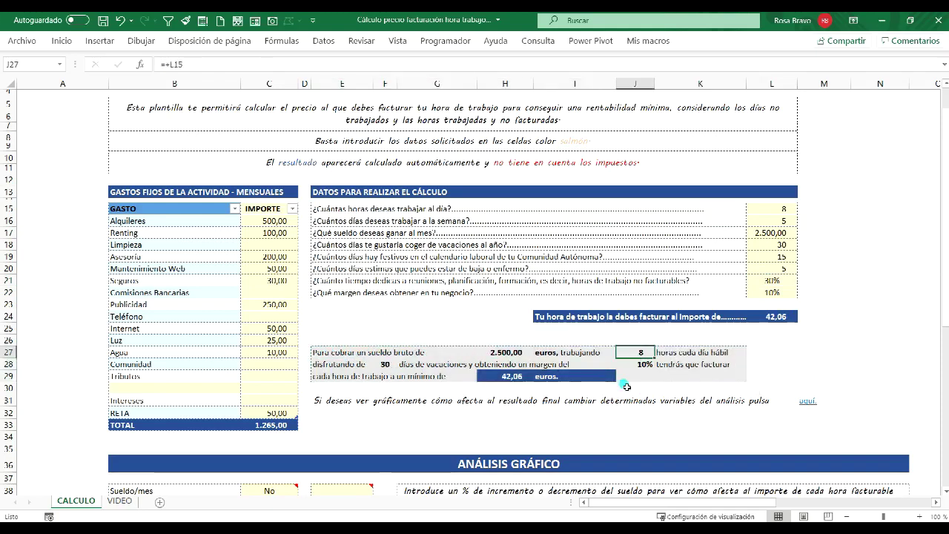
click(386, 367)
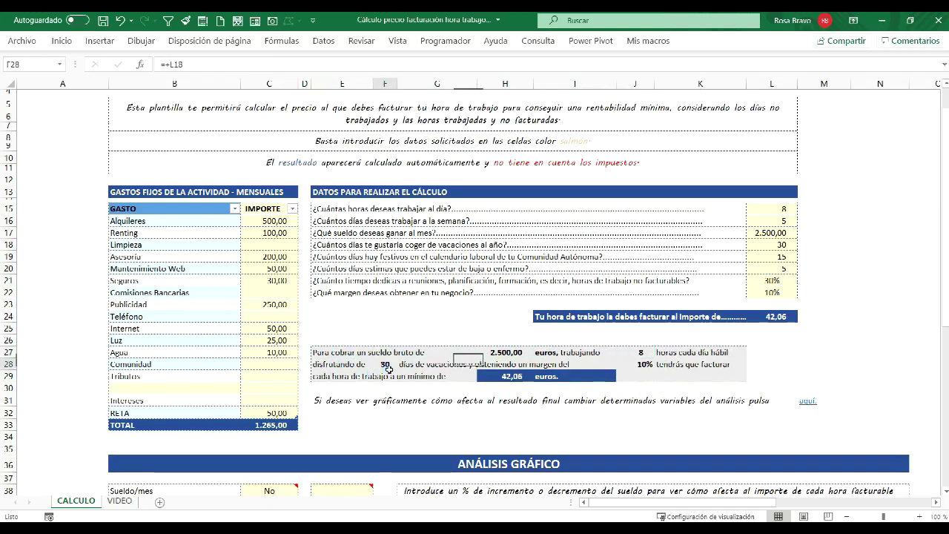
Set the desired business margin to 15% and the desired monthly salary to 2250
click(647, 364)
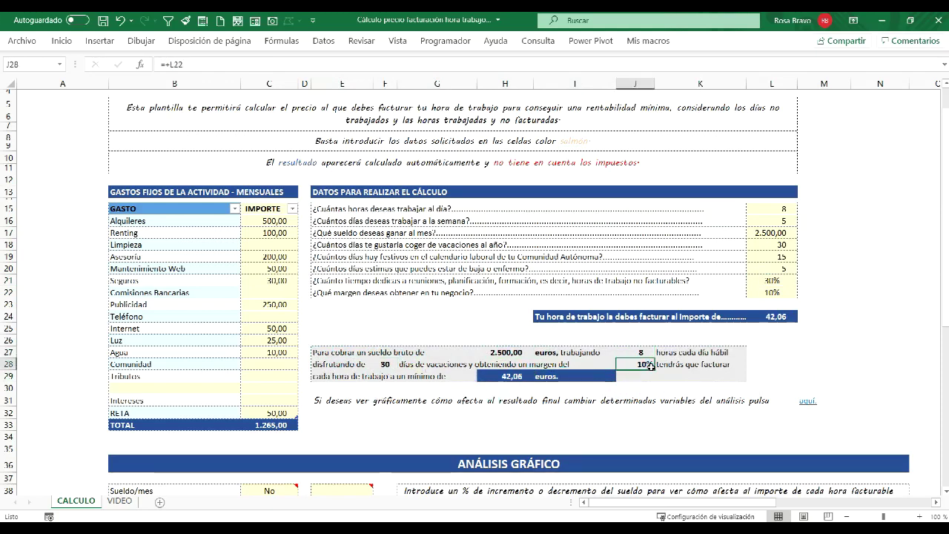
click(505, 380)
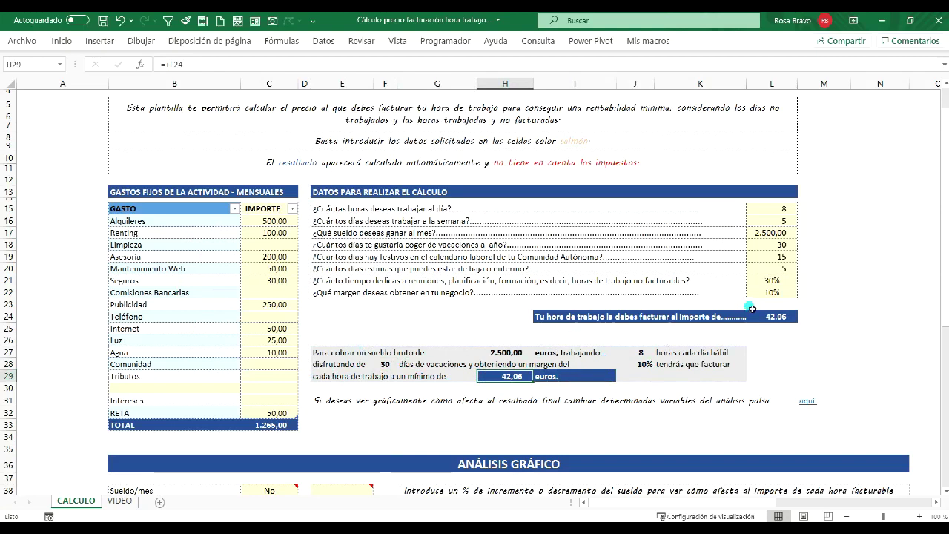
click(771, 294)
text(15)
key(Return)
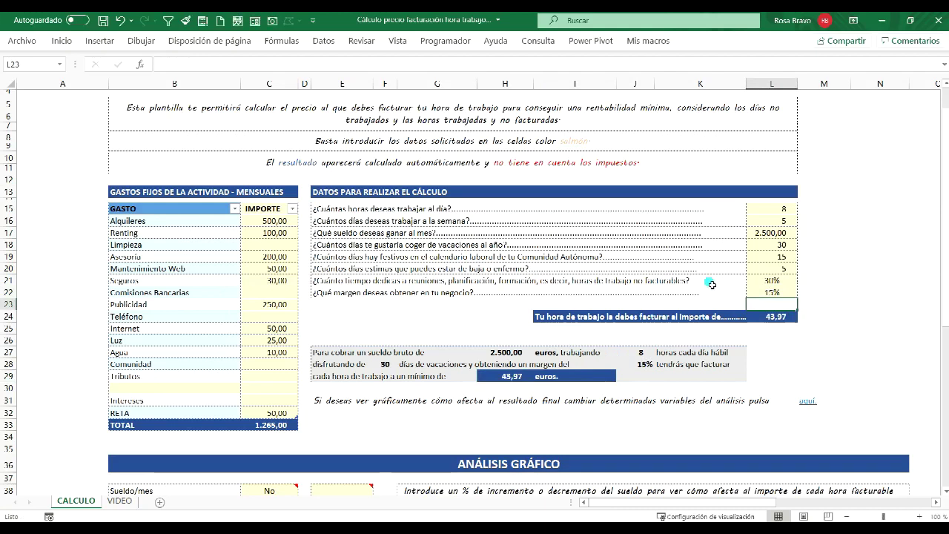
click(771, 234)
text(2250)
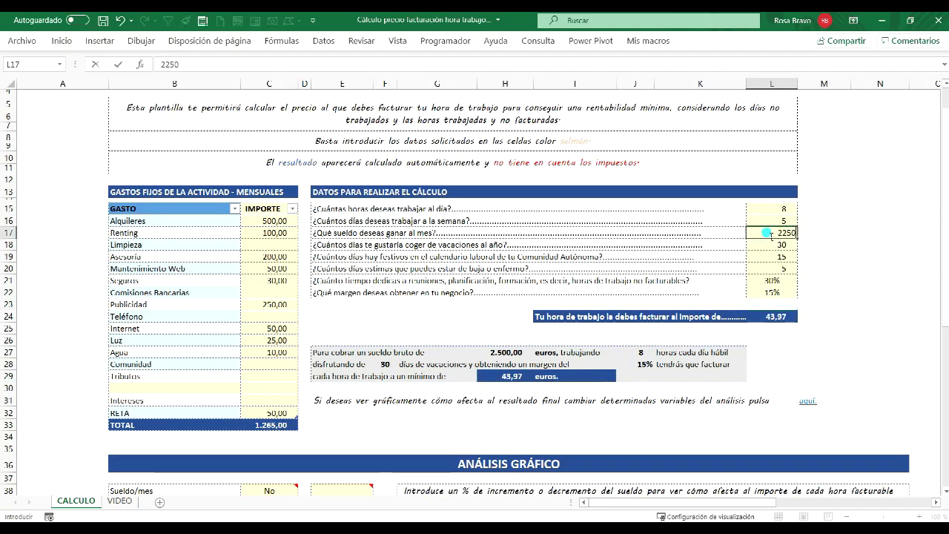
key(Return)
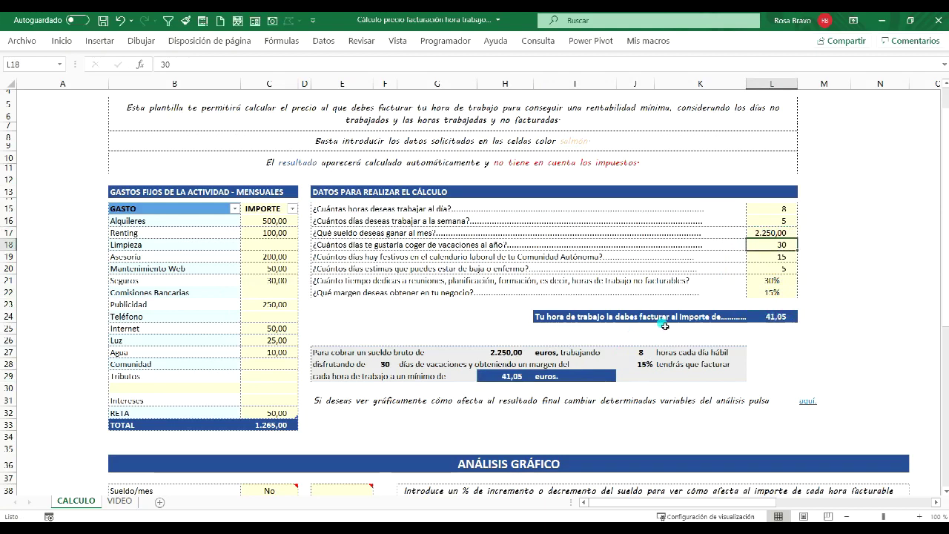
Enter 60 as the monthly Limpieza amount in the fixed expenses table
click(271, 249)
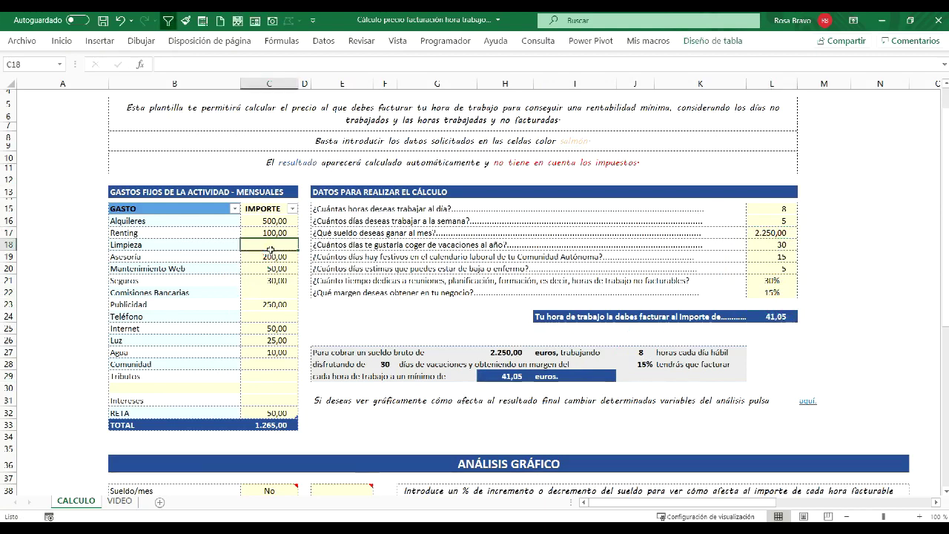
text(60)
key(Return)
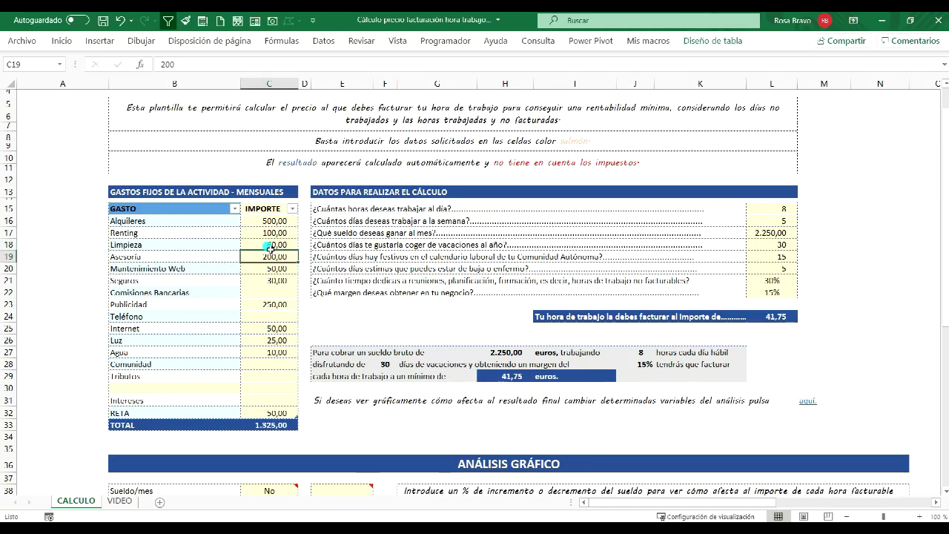
Set the monthly Publicidad amount to 300 in the fixed expenses table
key(Down)
key(Down)
key(Down)
key(Down)
key(Down)
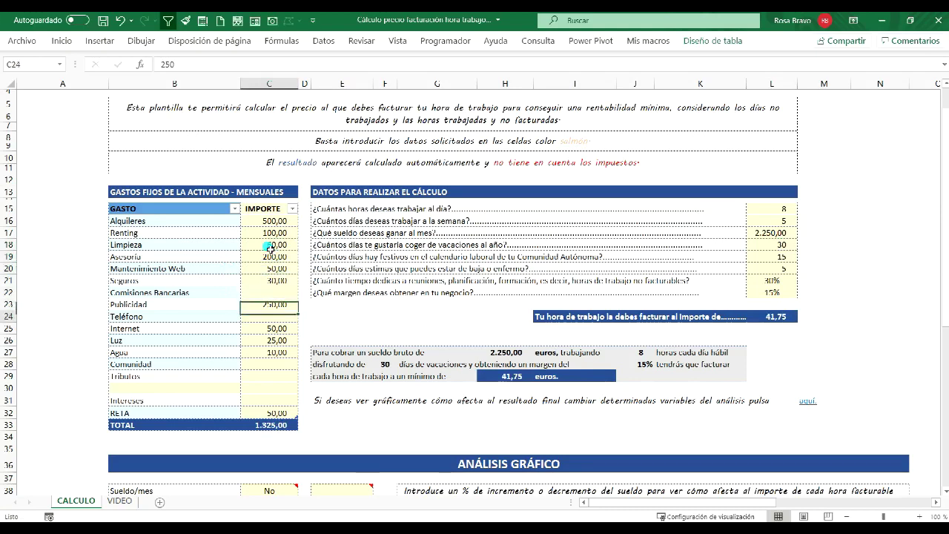
key(Down)
key(Down)
key(Down)
key(Down)
key(Down)
key(Up)
key(Up)
key(Up)
key(Up)
key(Up)
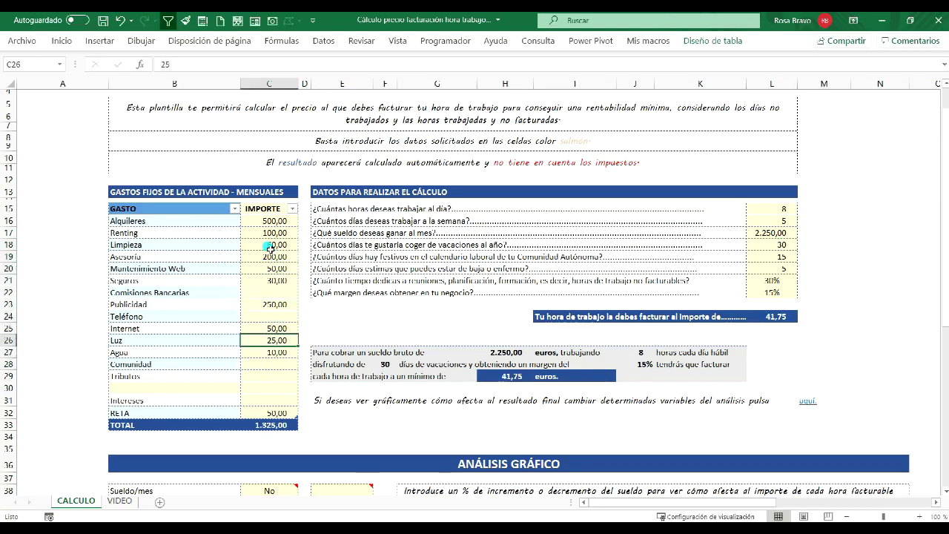
key(Up)
text(300)
key(Return)
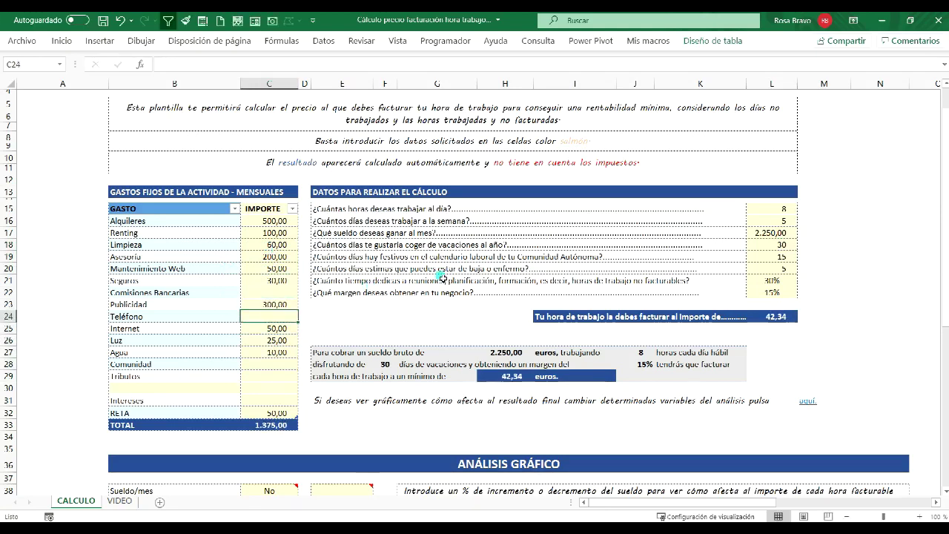
Check the hourly billing price formula and examine the monthly expenses chart in the graphical analysis
click(774, 315)
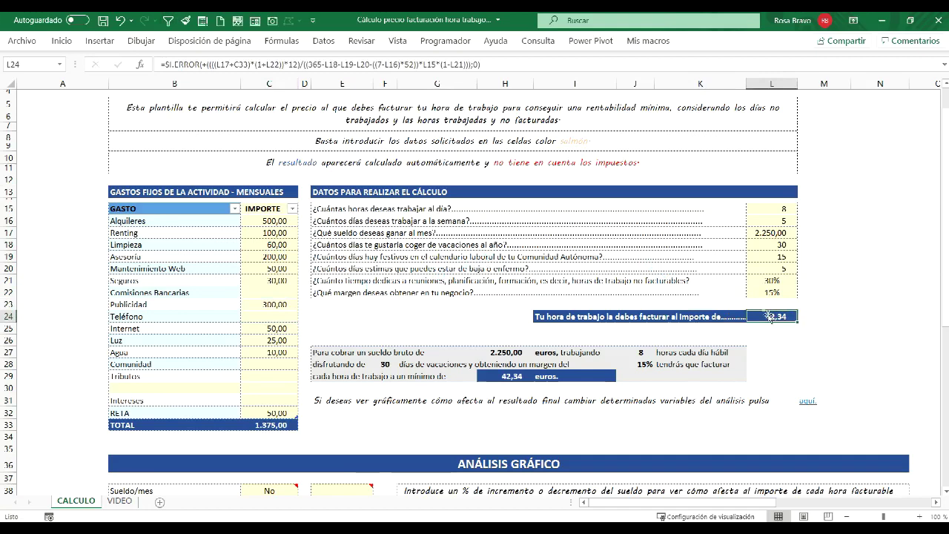
click(577, 282)
scroll(533, 273, down, 3)
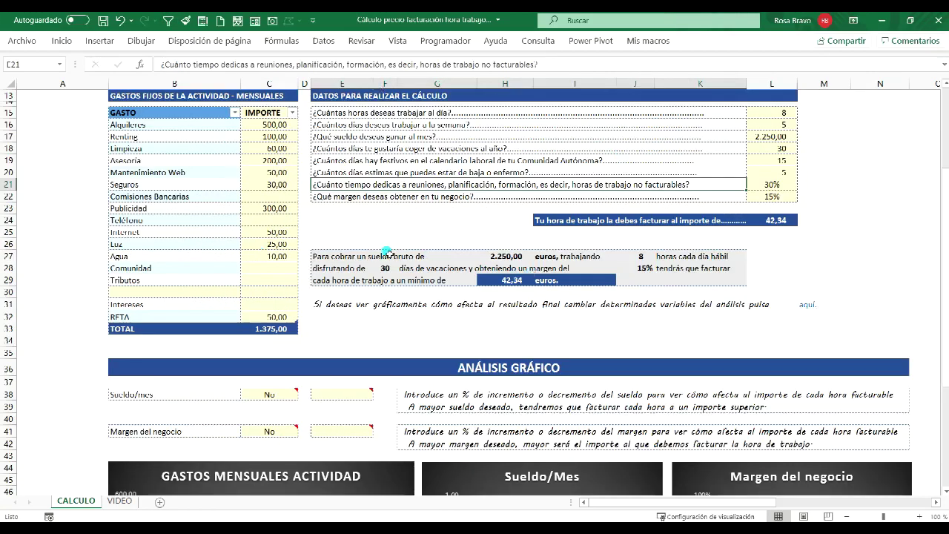
scroll(388, 252, down, 5)
scroll(389, 253, down, 1)
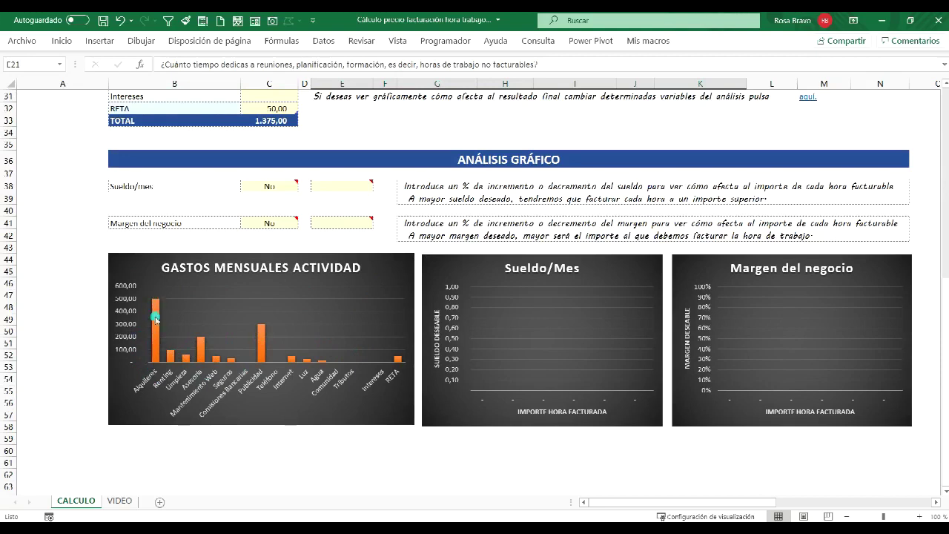
mouse_move(153, 321)
Activate the Sueldo/mes graphical analysis by choosing Sí and compare its chart with the calculated hourly price
scroll(450, 194, up, 2)
click(268, 257)
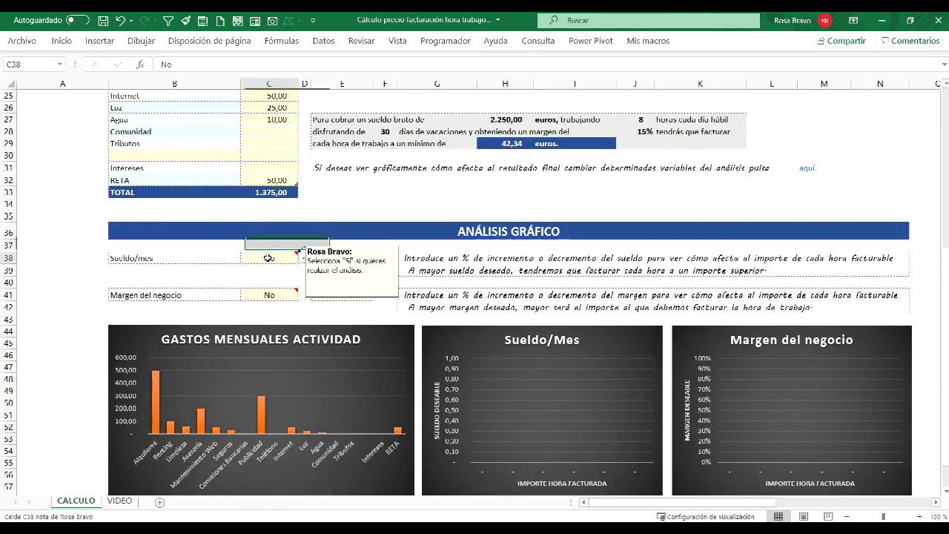
click(303, 257)
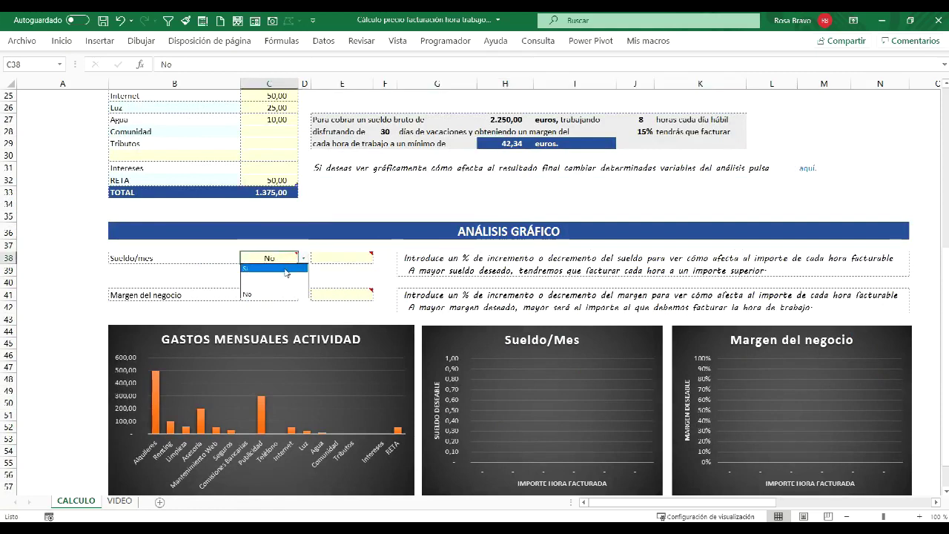
click(285, 271)
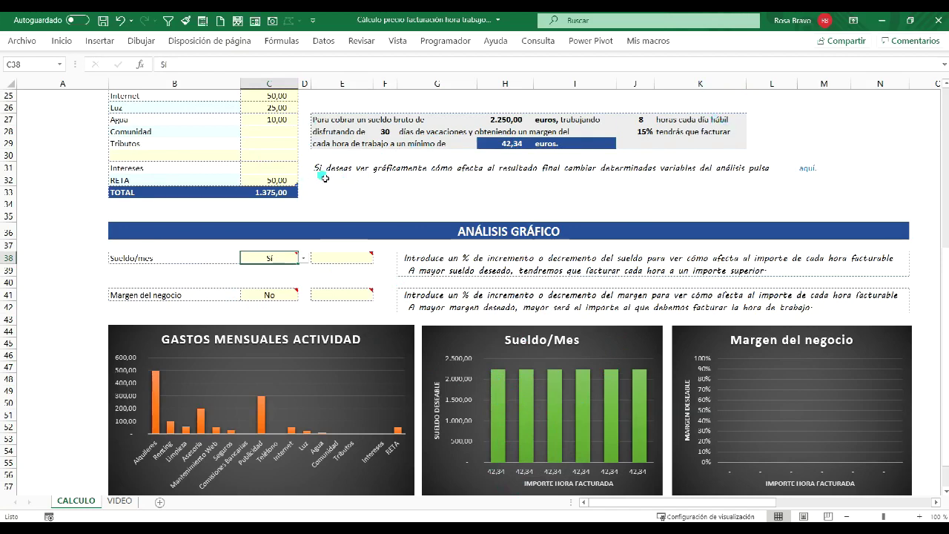
scroll(502, 372, up, 3)
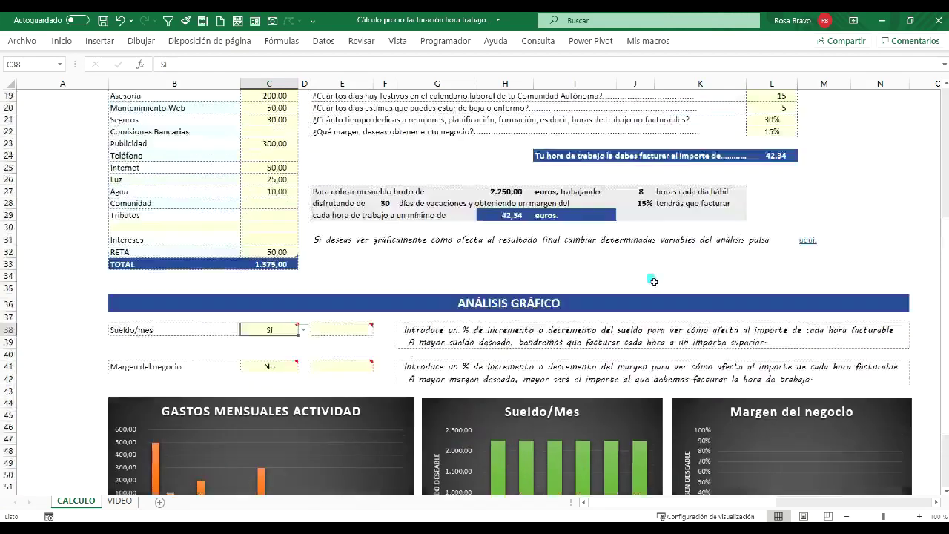
scroll(684, 209, down, 3)
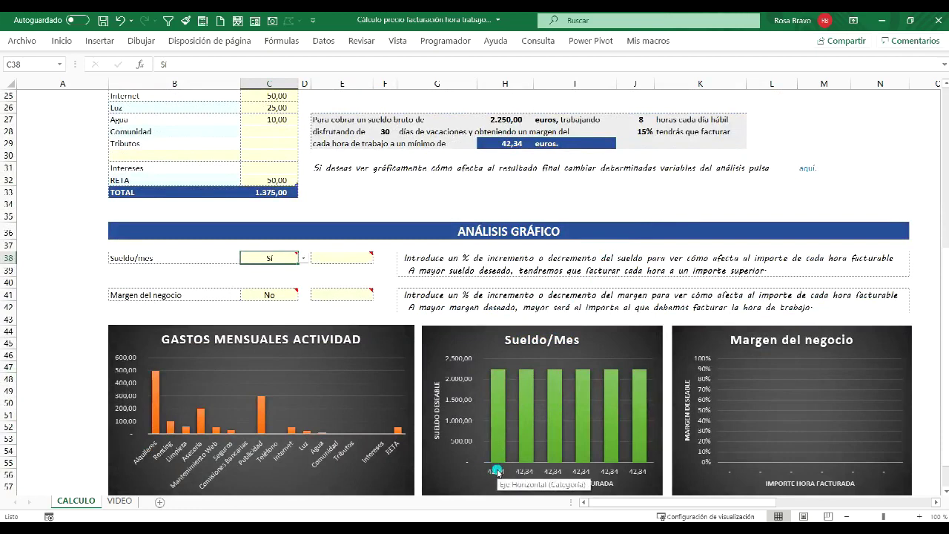
Set the Sueldo/mes increment to 10% and examine its effect in the salary chart
click(344, 261)
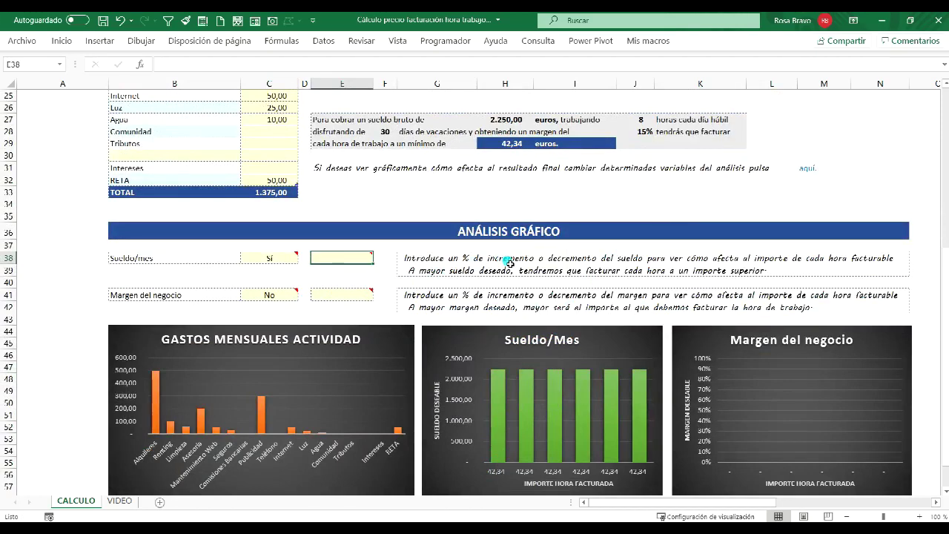
scroll(712, 266, up, 5)
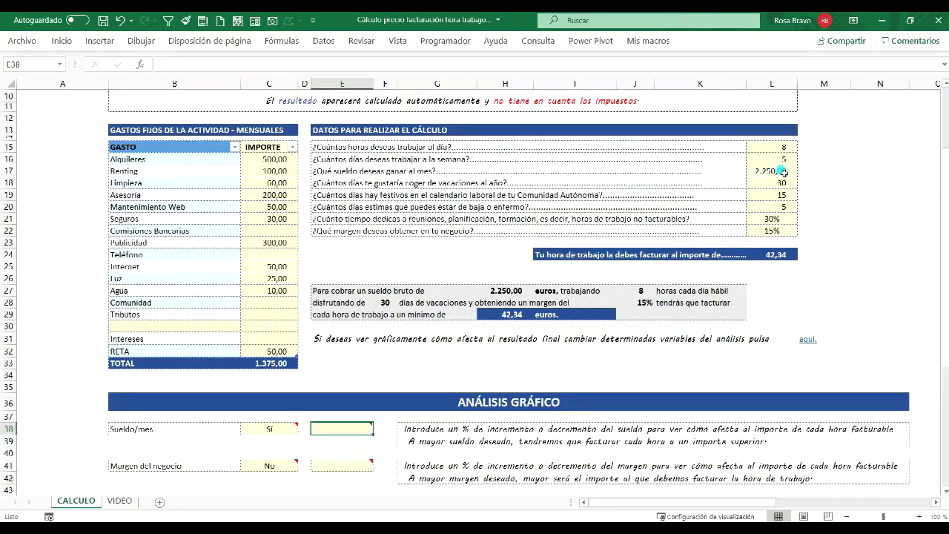
scroll(474, 271, down, 3)
mouse_move(339, 336)
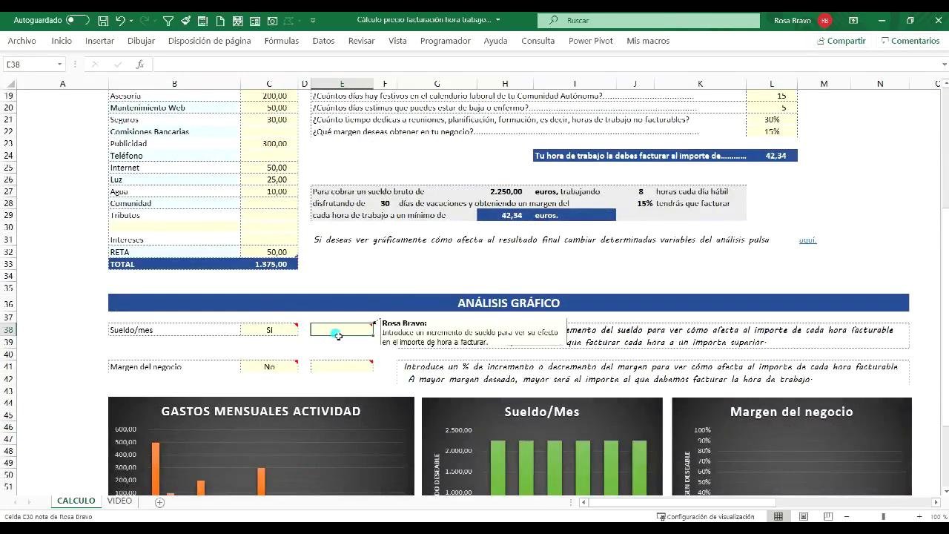
text(10%)
key(Return)
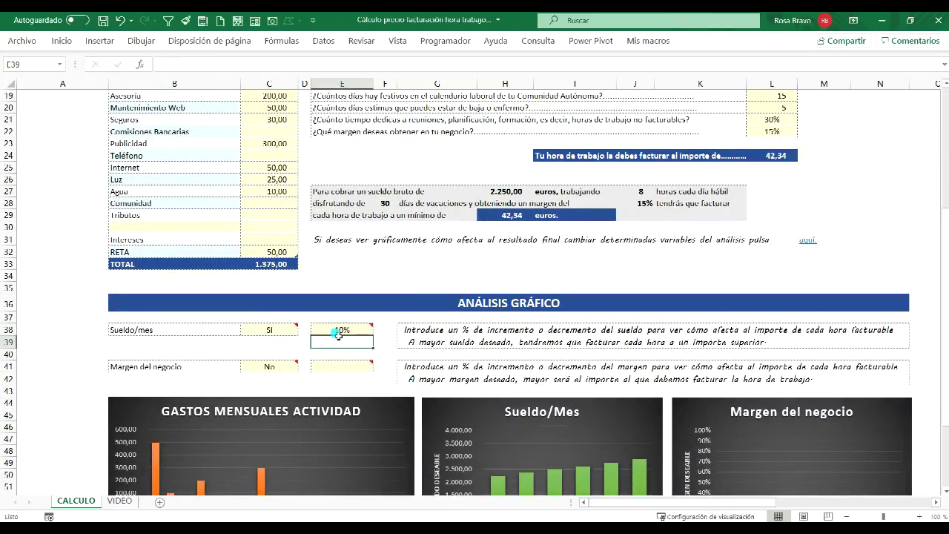
scroll(520, 343, down, 3)
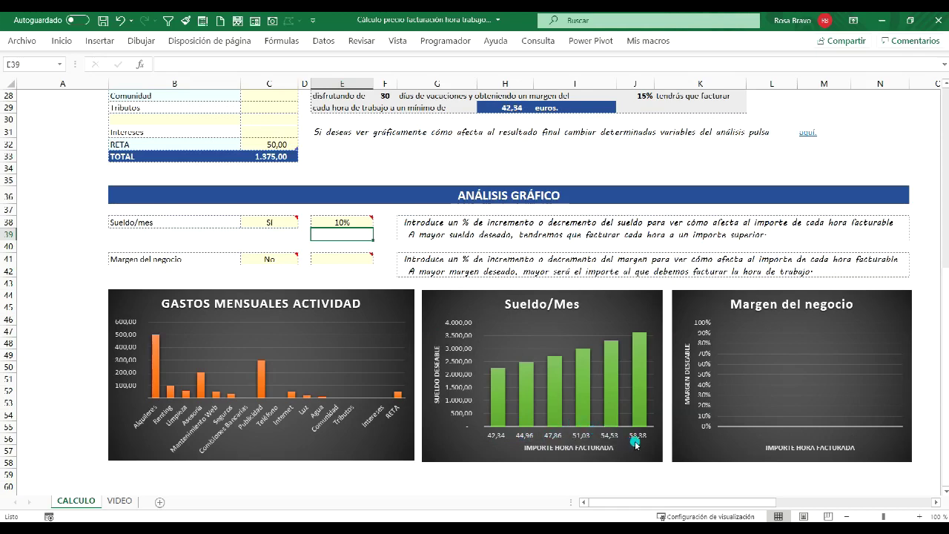
Set the Sueldo/mes variation to -5% and examine the hourly prices in the salary chart
click(342, 223)
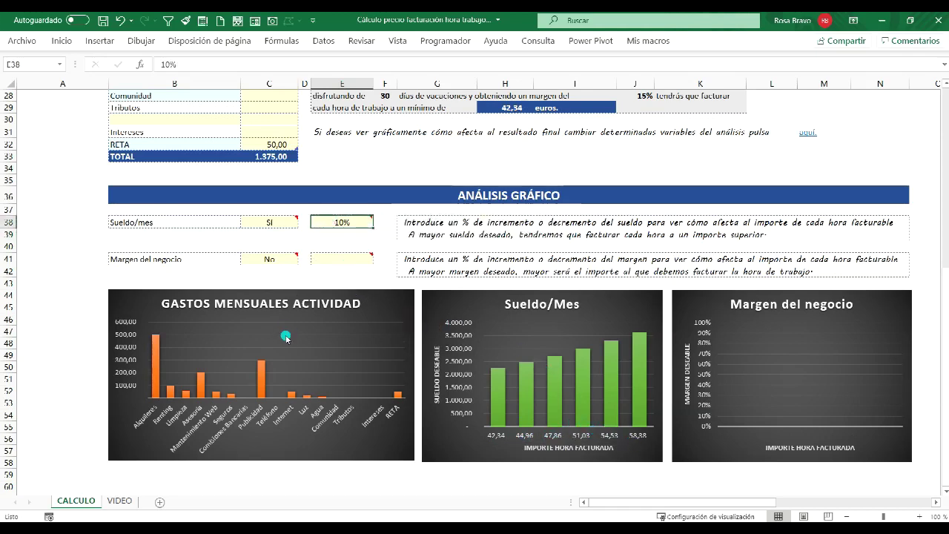
text(-5)
key(Return)
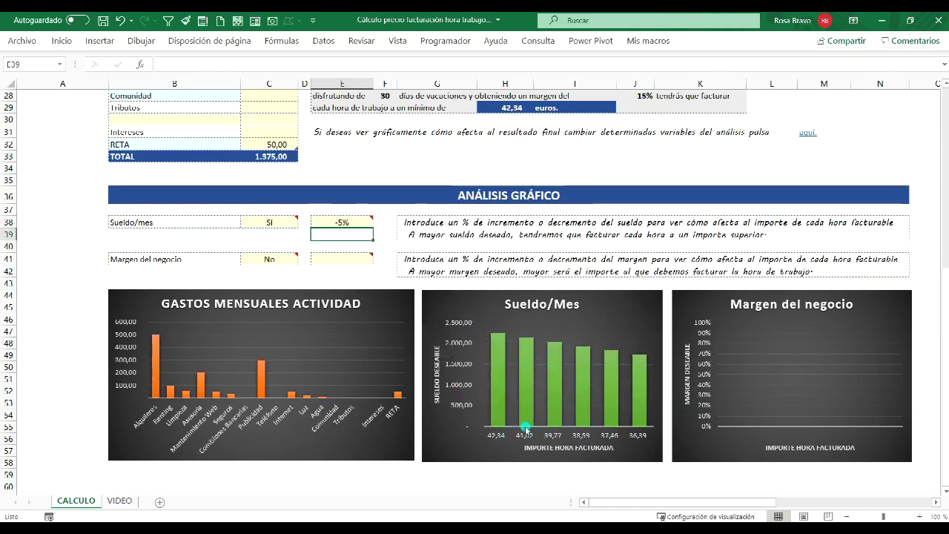
mouse_move(577, 410)
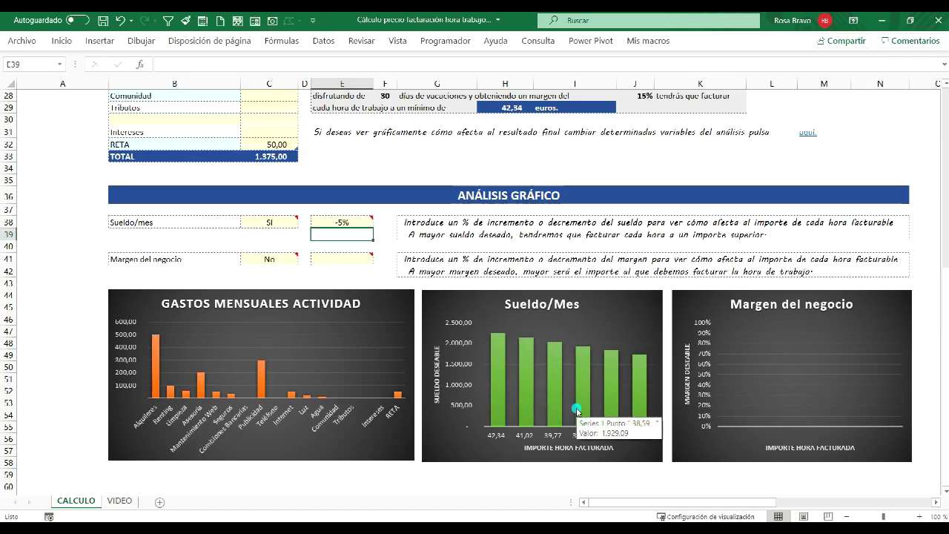
Activate the Margen del negocio analysis by choosing Sí and set its increment to 5%
click(278, 259)
click(303, 259)
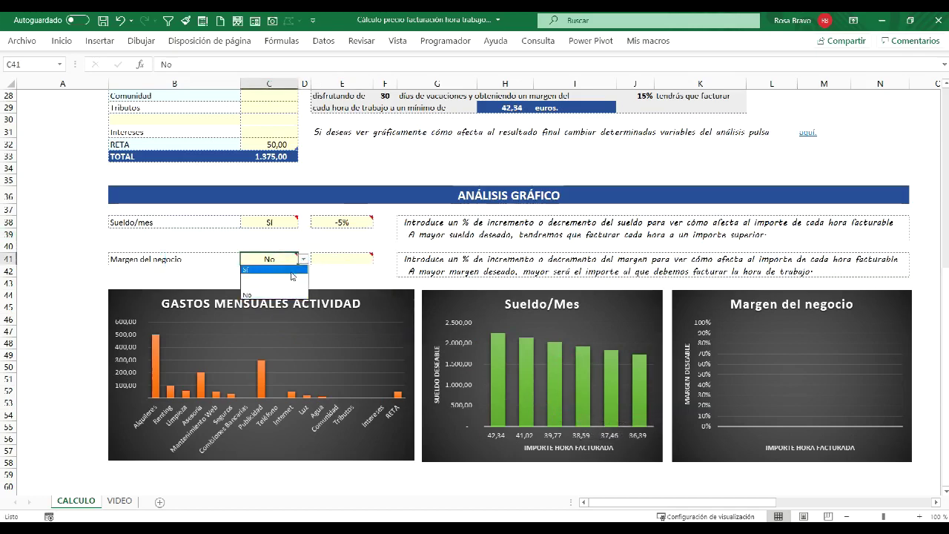
click(270, 272)
click(337, 266)
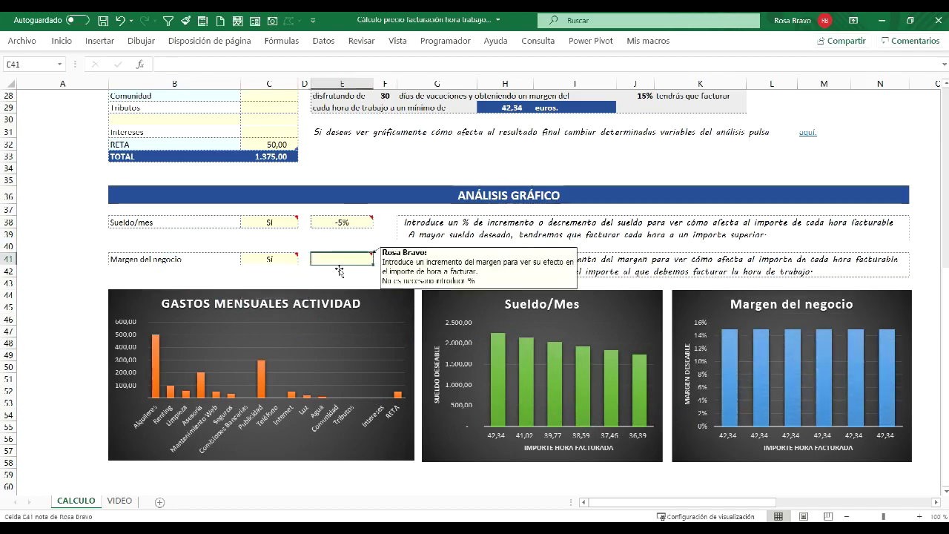
scroll(705, 256, up, 2)
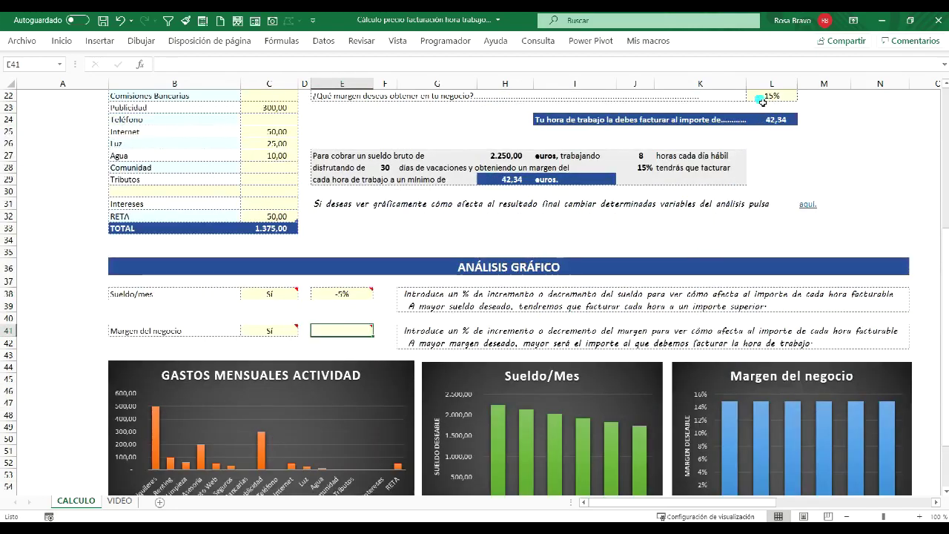
scroll(748, 215, down, 3)
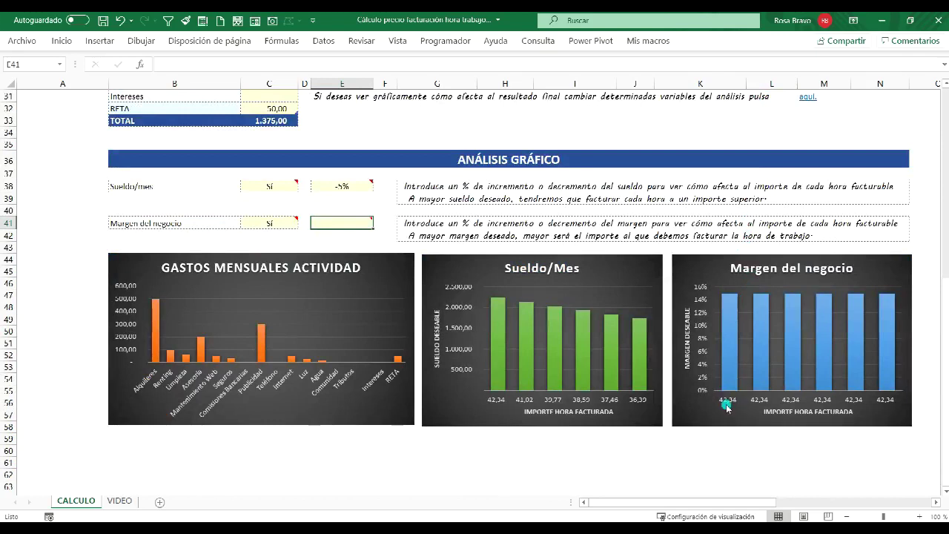
scroll(716, 381, up, 1)
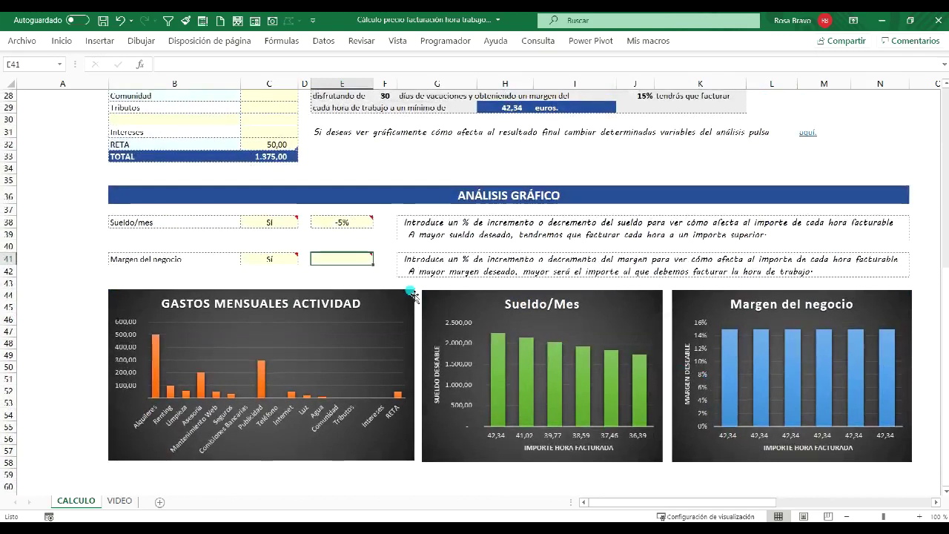
mouse_move(342, 259)
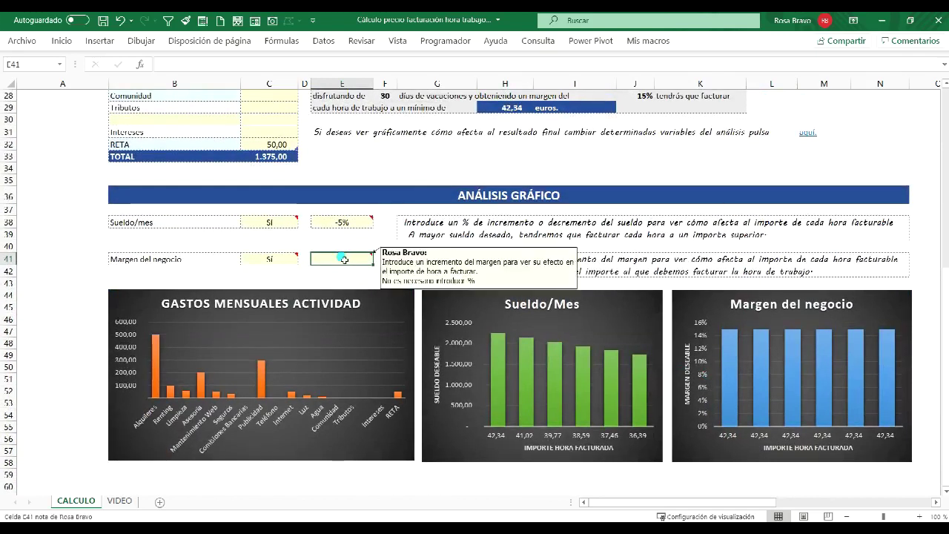
click(343, 259)
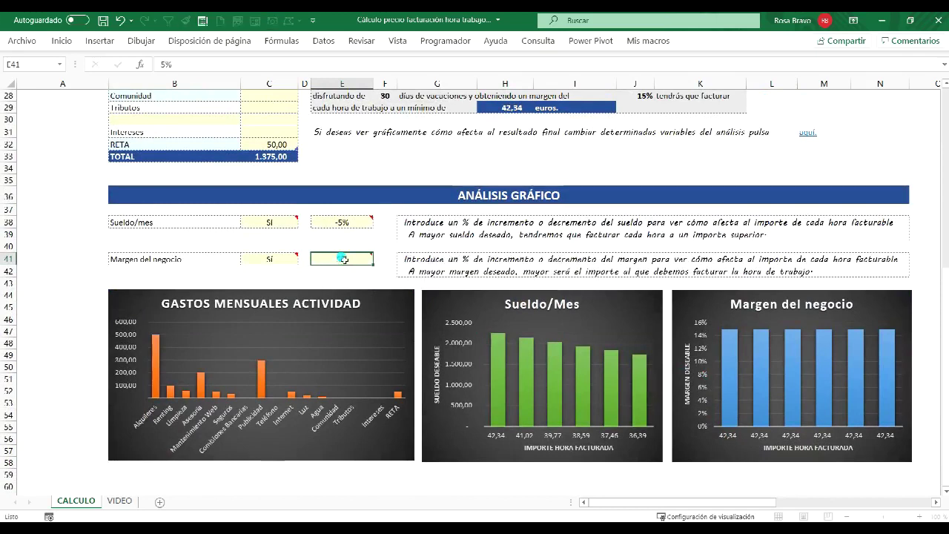
text(5%)
key(Return)
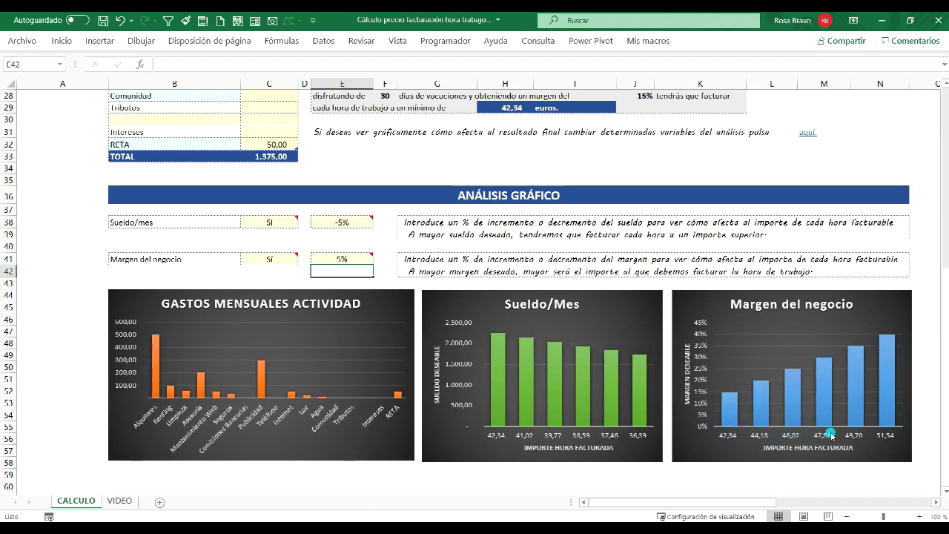
Review the fixed expenses, calculation data and hourly result, going back to the template's heading
scroll(345, 263, up, 3)
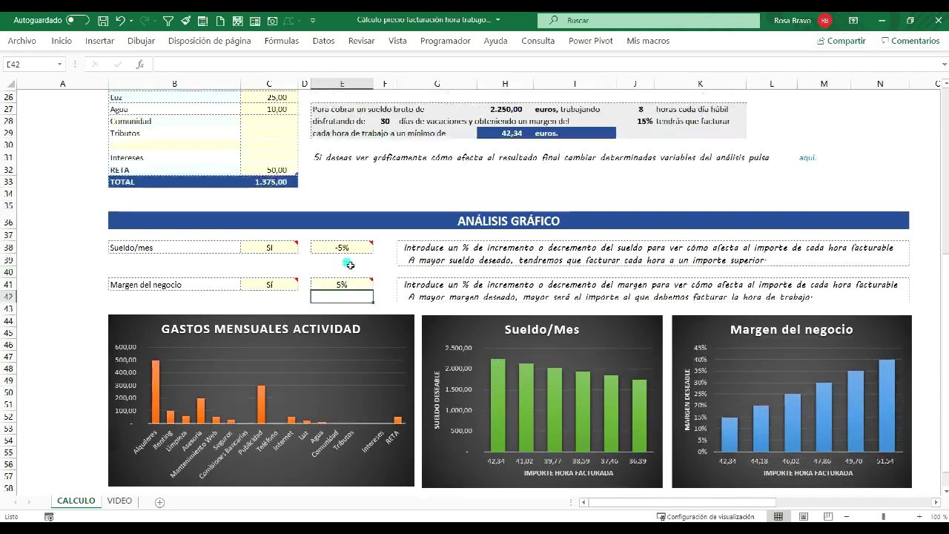
scroll(349, 265, up, 5)
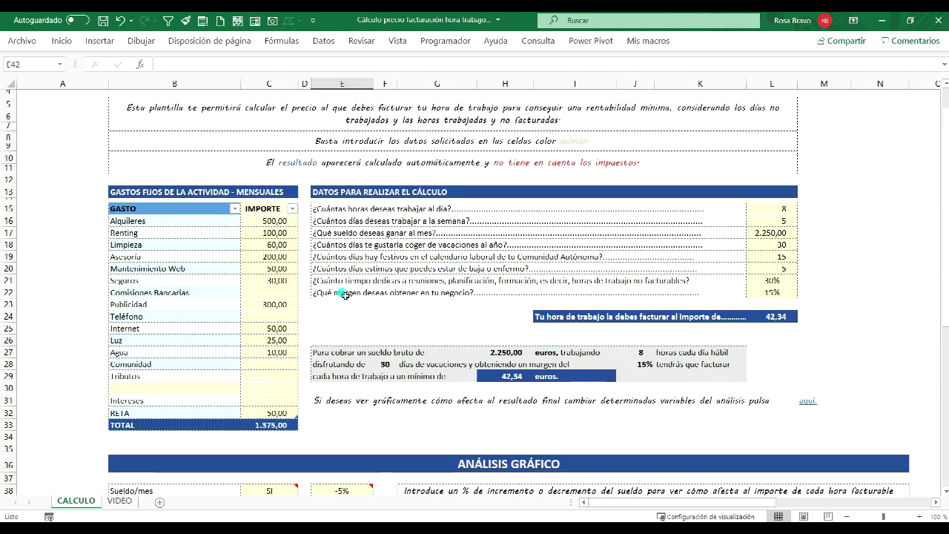
scroll(455, 347, up, 1)
scroll(455, 347, up, 1)
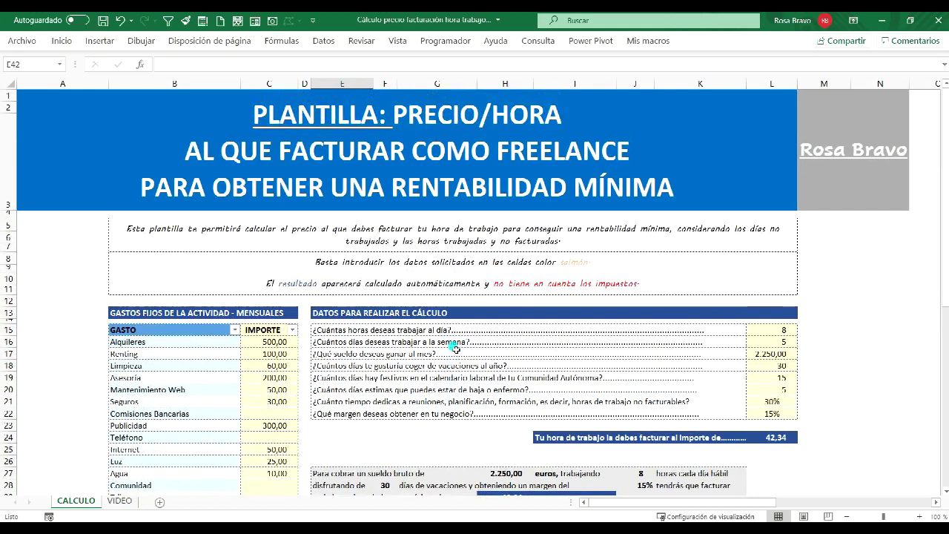